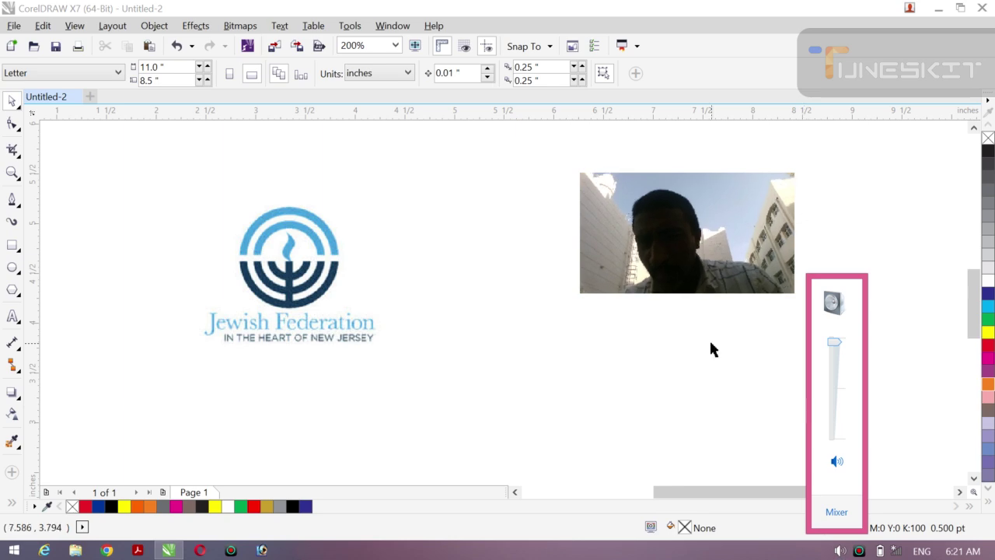
{"action": "left_click", "coordinate": [709, 342]}
{"action": "left_click_drag", "start_coordinate": [699, 240], "coordinate": [835, 95]}
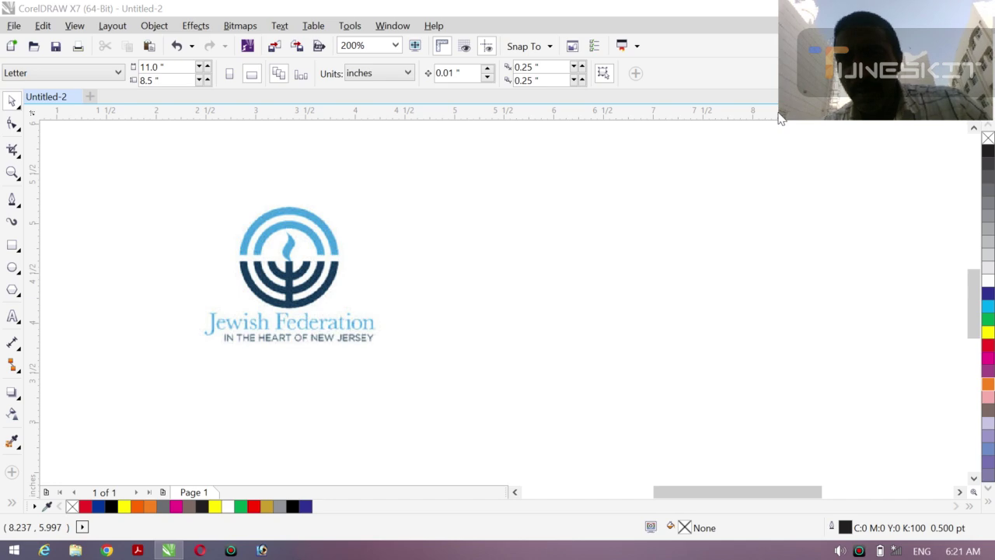
{"action": "left_click_drag", "start_coordinate": [780, 110], "coordinate": [750, 155]}
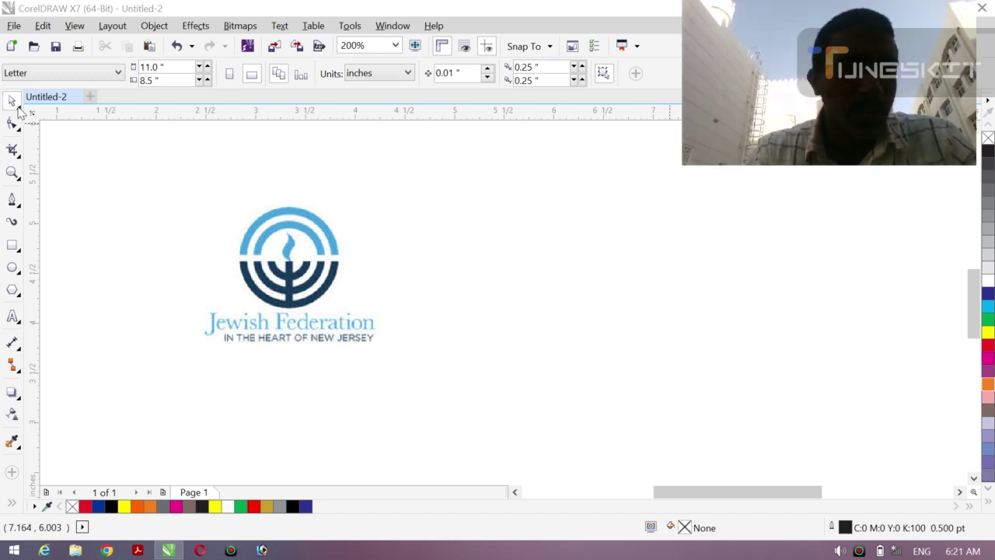
Center the Jewish Federation logo bitmap on the page.
{"action": "left_click", "coordinate": [272, 255]}
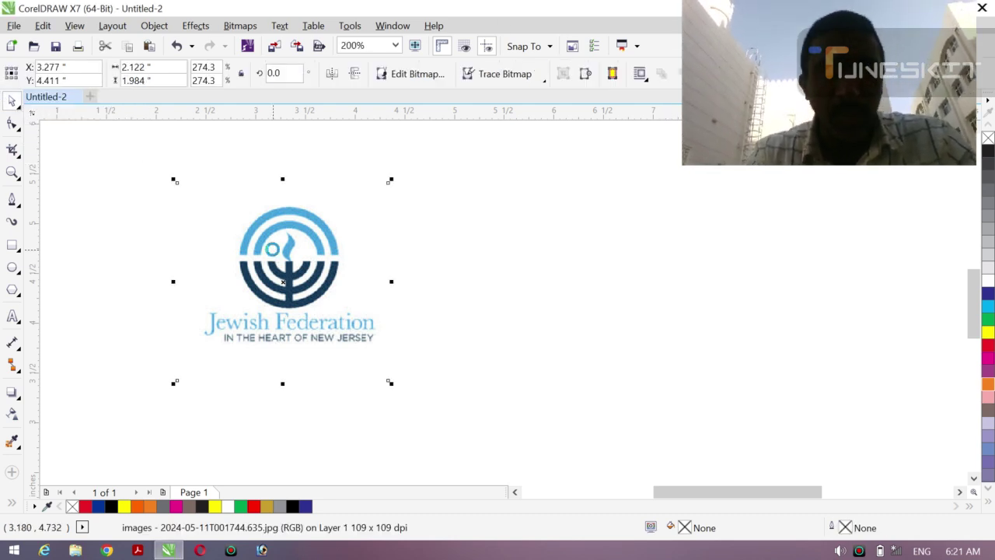
{"action": "key", "text": "p"}
{"action": "left_click", "coordinate": [749, 366]}
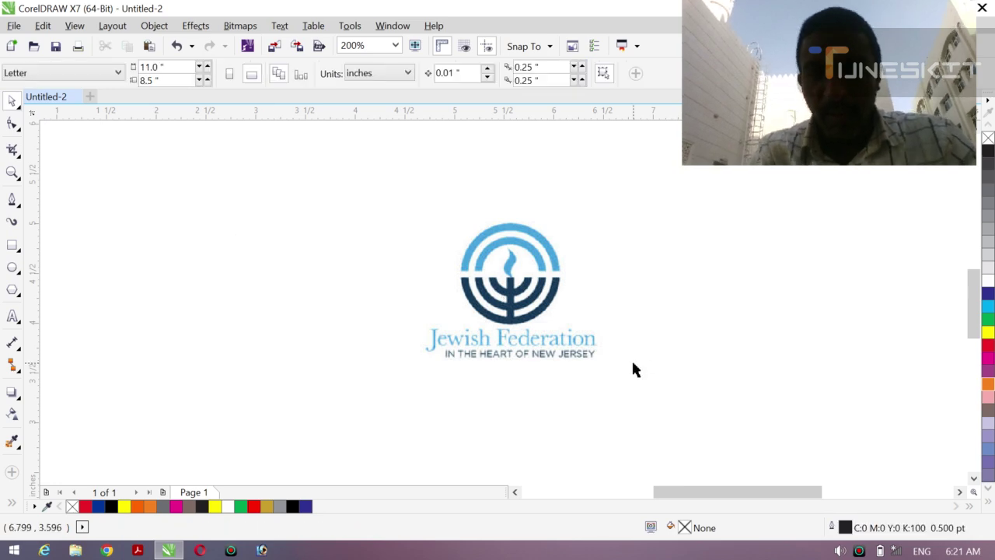
Shift the logo bitmap slightly up and to the left on the page.
{"action": "key", "text": "z"}
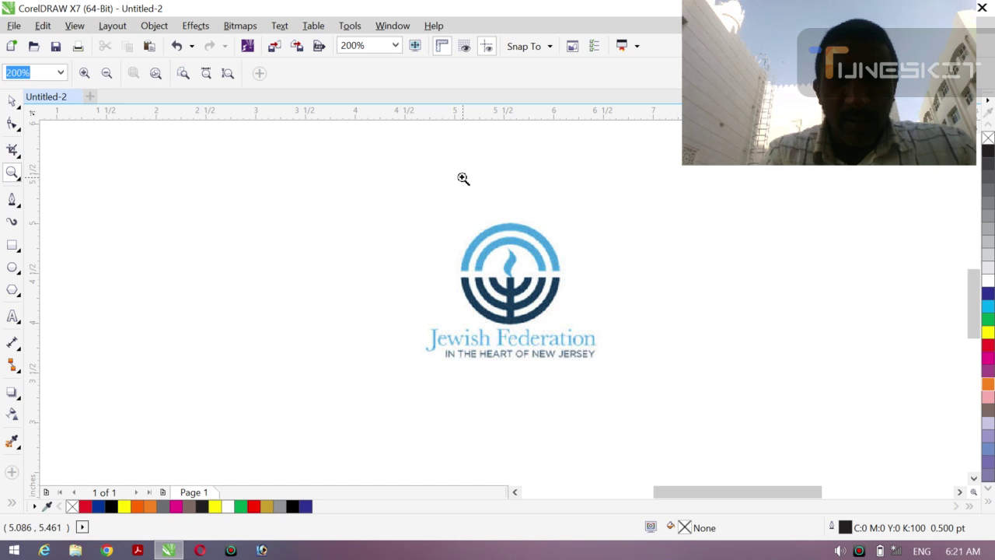
{"action": "left_click_drag", "start_coordinate": [448, 192], "coordinate": [577, 353]}
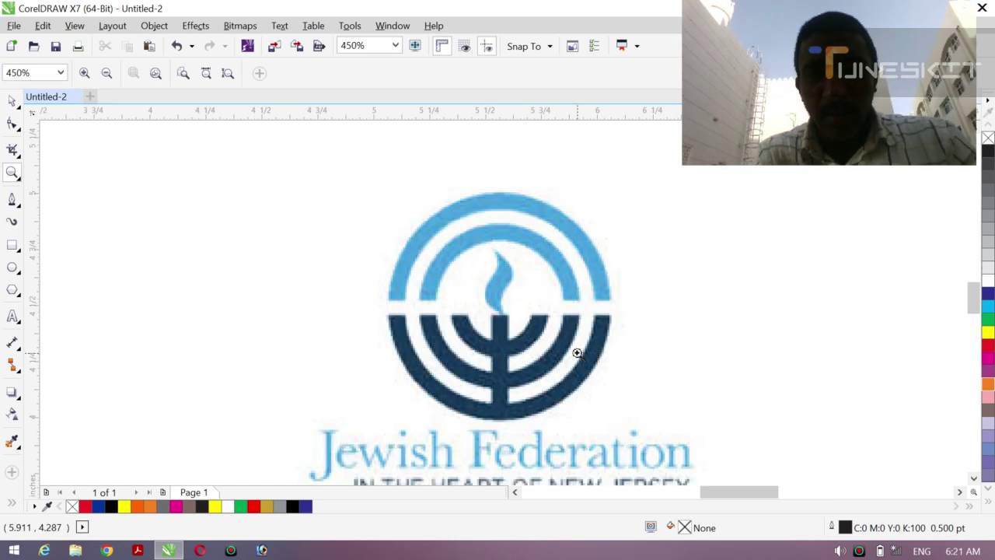
{"action": "left_click", "coordinate": [13, 101]}
{"action": "left_click", "coordinate": [53, 99]}
{"action": "left_click_drag", "start_coordinate": [233, 251], "coordinate": [732, 365]}
{"action": "left_click", "coordinate": [764, 370]}
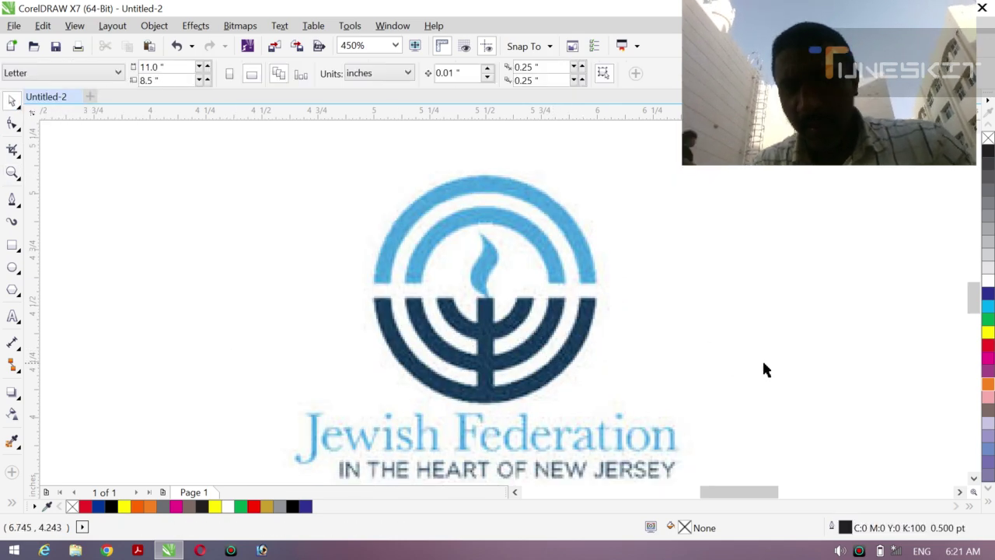
Draw a circle about 0.966 in in diameter over the round emblem with the Ellipse tool.
{"action": "left_click", "coordinate": [17, 273]}
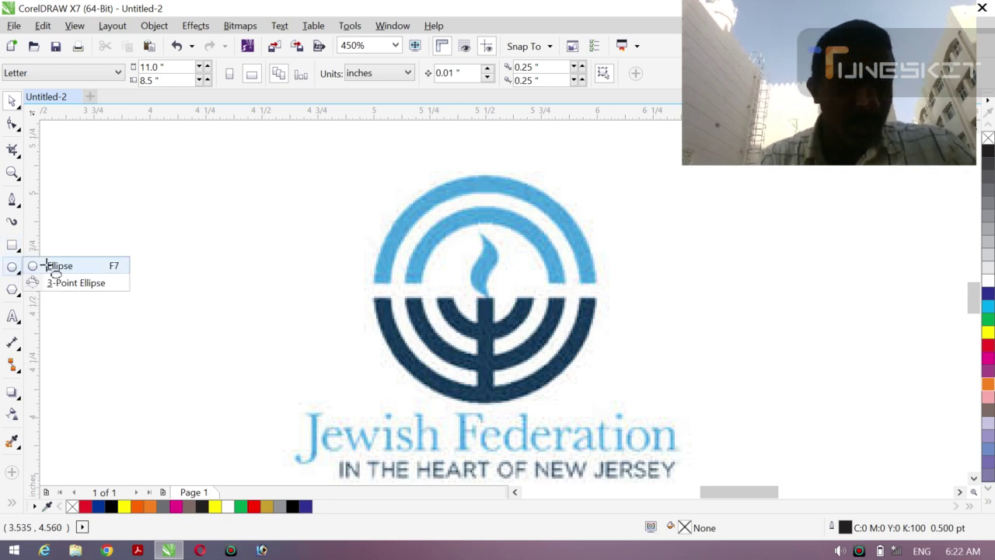
{"action": "left_click", "coordinate": [54, 264]}
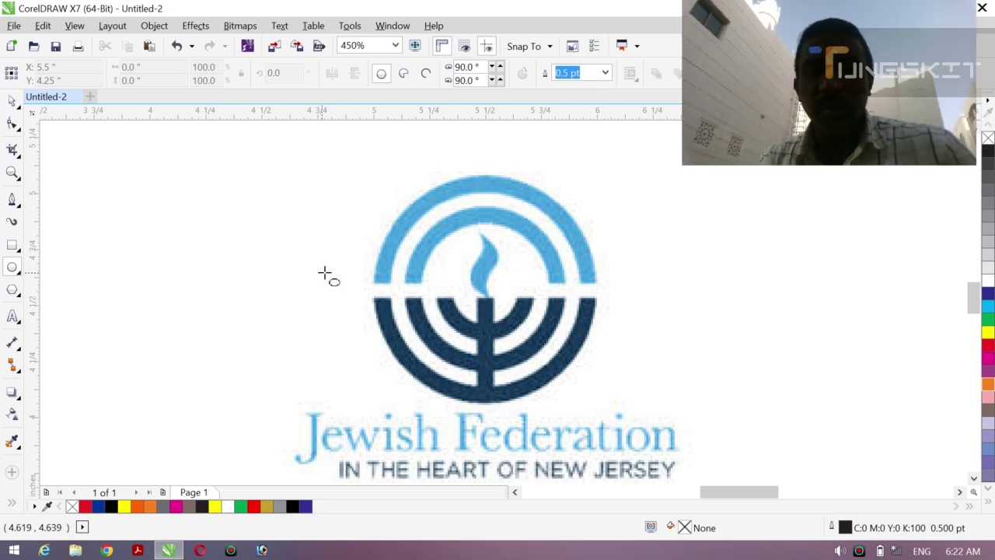
{"action": "left_click_drag", "start_coordinate": [417, 191], "coordinate": [591, 406]}
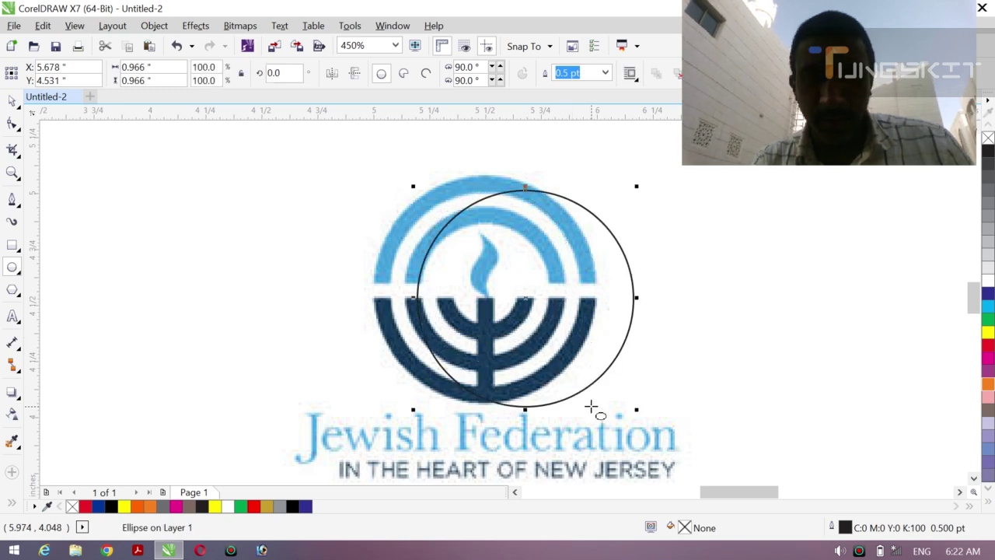
Nudge the circle left and up until it is centered on the emblem, at X 5.498 in and Y 4.571 in.
{"action": "key", "text": "Left"}
{"action": "key", "text": "Left"}
{"action": "key", "text": "Left"}
{"action": "key", "text": "Left"}
{"action": "key", "text": "Left"}
{"action": "key", "text": "Left"}
{"action": "key", "text": "Left"}
{"action": "key", "text": "Left"}
{"action": "key", "text": "Left"}
{"action": "key", "text": "Left"}
{"action": "key", "text": "Left"}
{"action": "key", "text": "Left"}
{"action": "key", "text": "Left"}
{"action": "key", "text": "Left"}
{"action": "key", "text": "Left"}
{"action": "key", "text": "Left"}
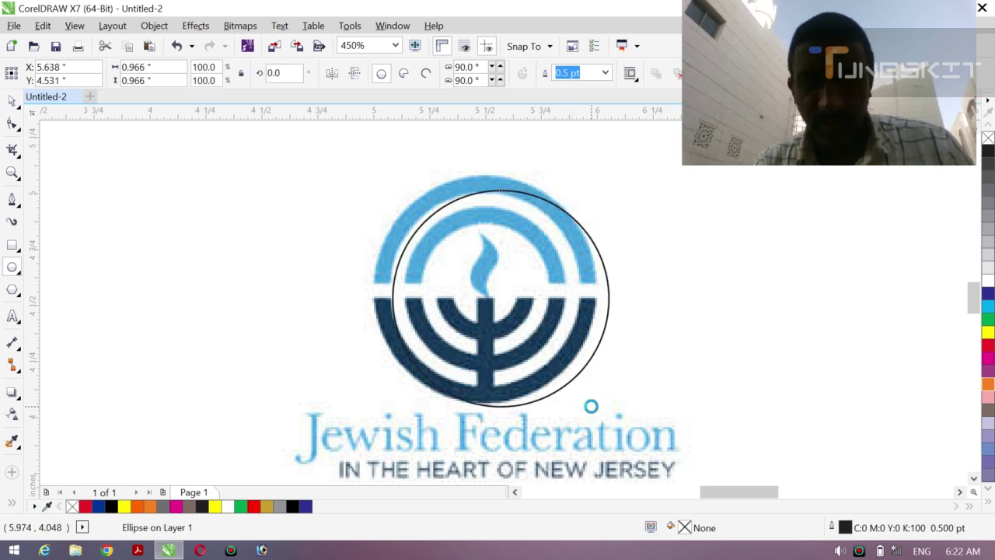
{"action": "key", "text": "Up"}
{"action": "key", "text": "Up"}
{"action": "key", "text": "Up"}
{"action": "key", "text": "Up"}
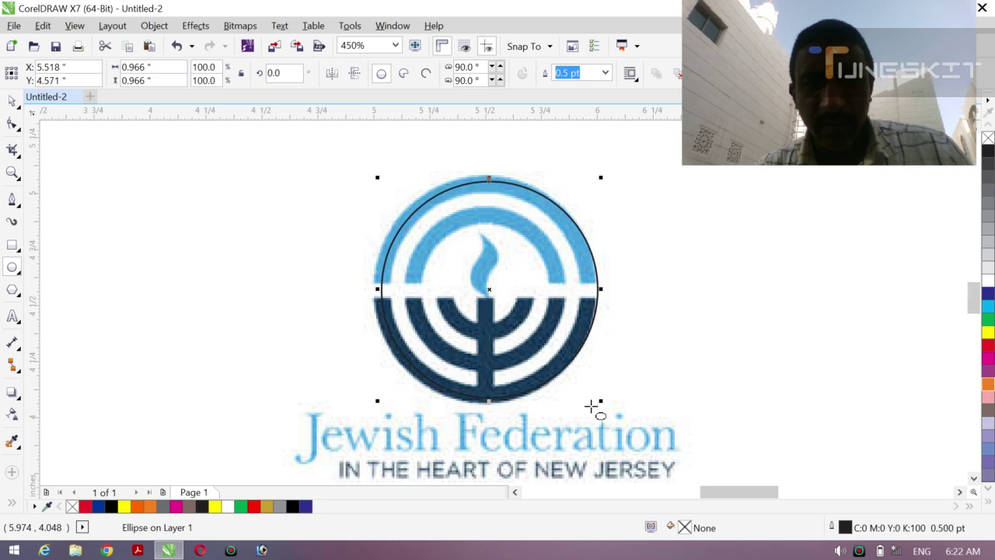
{"action": "key", "text": "Left"}
{"action": "key", "text": "Up"}
{"action": "key", "text": "Up"}
{"action": "key", "text": "Down"}
{"action": "key", "text": "Down"}
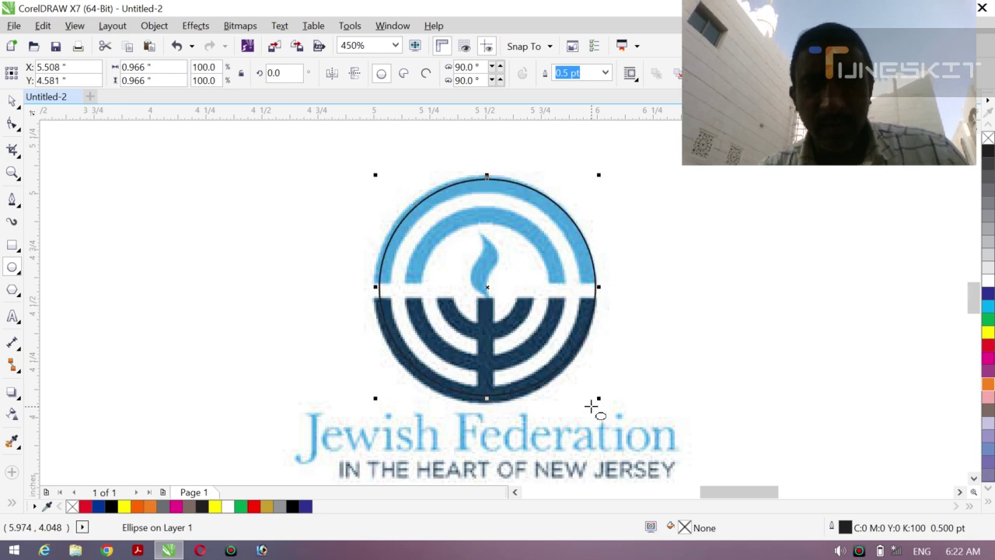
{"action": "key", "text": "Left"}
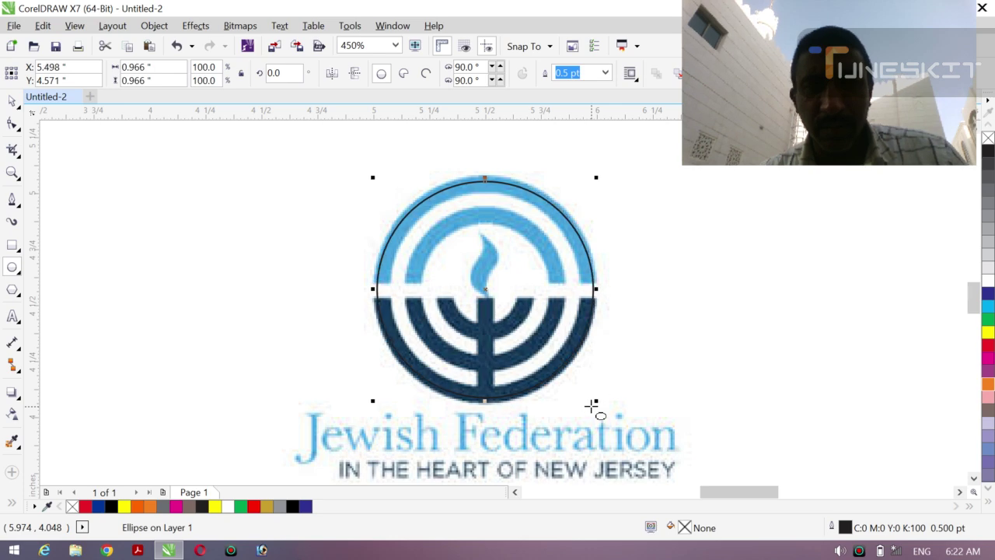
Make concentric scaled-down copies of the circle along the emblem's ring edges, down to about 0.315 in in diameter.
{"action": "left_click_drag", "start_coordinate": [595, 401], "coordinate": [549, 359]}
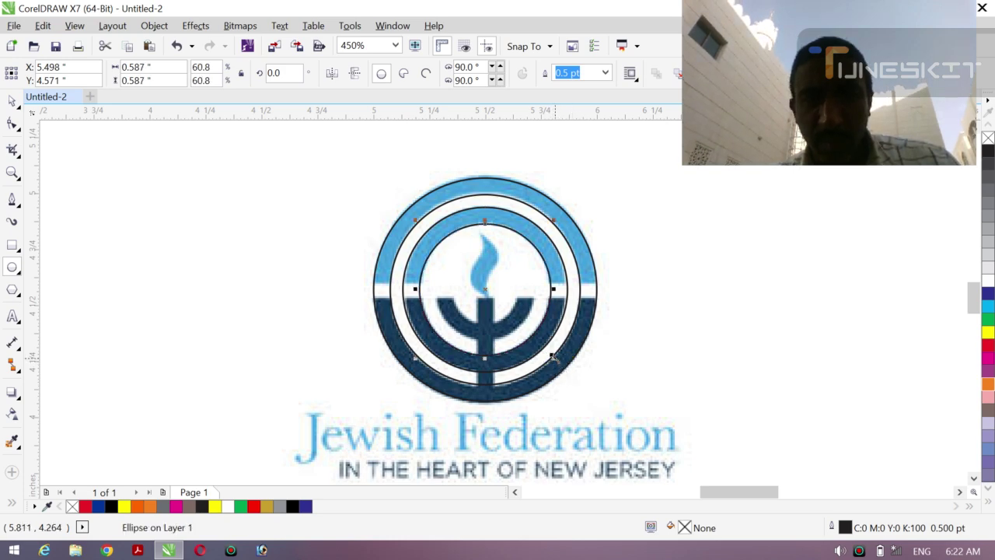
{"action": "left_click_drag", "start_coordinate": [551, 355], "coordinate": [522, 329]}
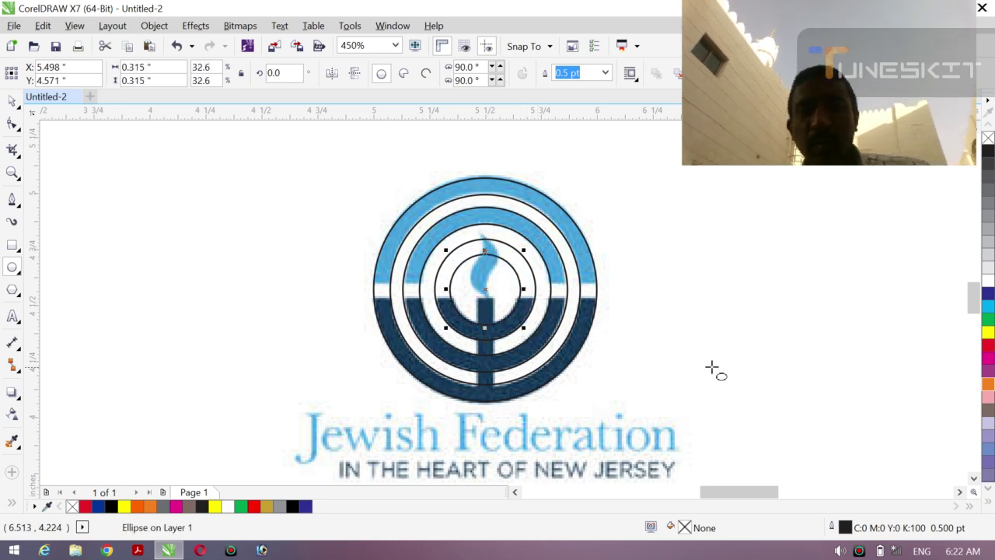
{"action": "left_click", "coordinate": [307, 322]}
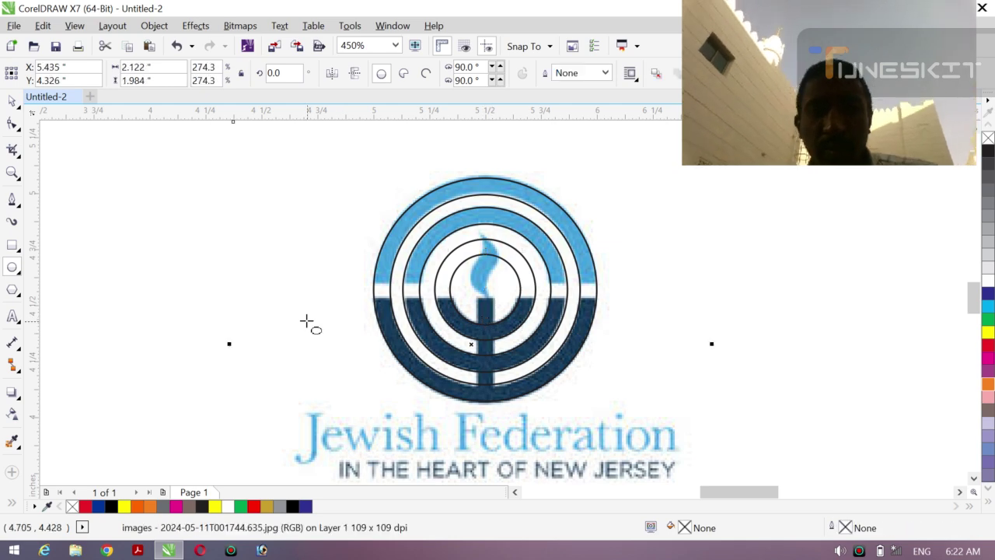
Trace the flame at the emblem's center as a closed curved shape with the Pen tool and deselect it.
{"action": "left_click", "coordinate": [11, 201]}
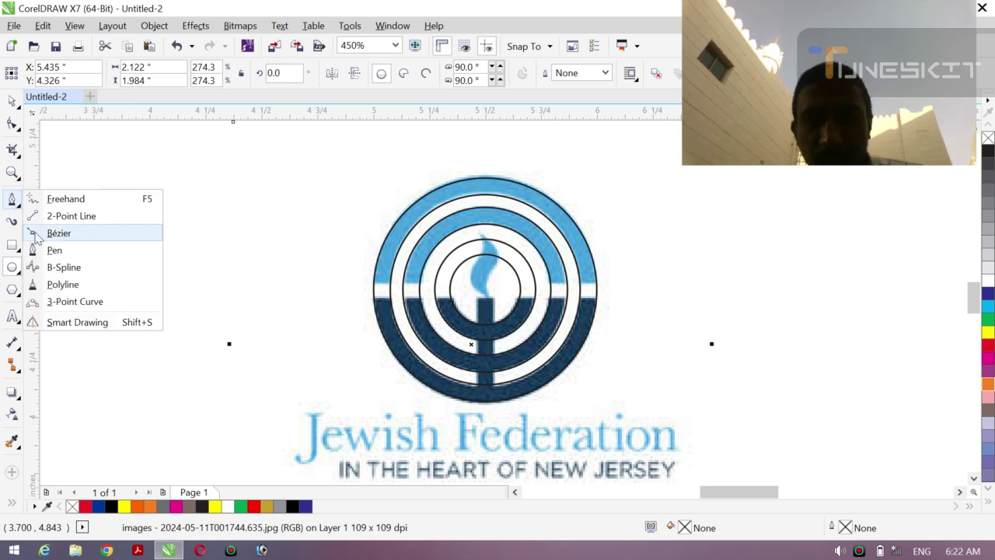
{"action": "left_click", "coordinate": [53, 250]}
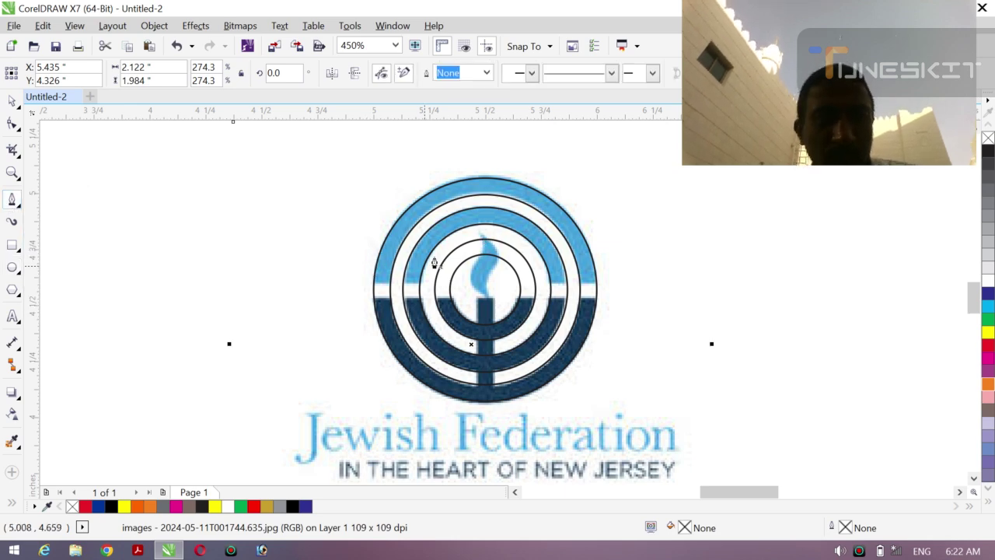
{"action": "left_click", "coordinate": [479, 234]}
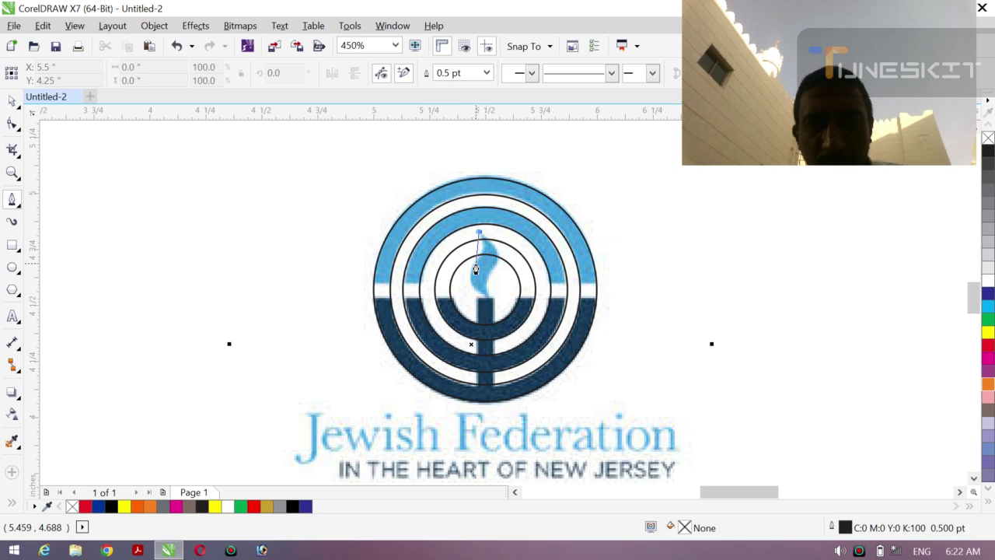
{"action": "mouse_move", "coordinate": [474, 269]}
{"action": "left_mouse_down"}
{"action": "mouse_move", "coordinate": [457, 290]}
{"action": "mouse_move", "coordinate": [465, 272]}
{"action": "left_mouse_up"}
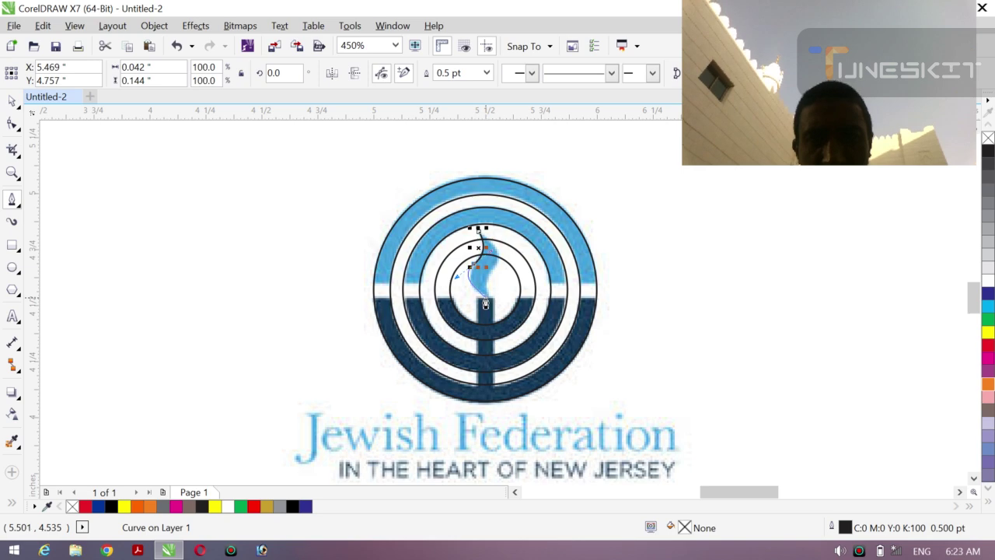
{"action": "left_click_drag", "start_coordinate": [485, 303], "coordinate": [491, 292]}
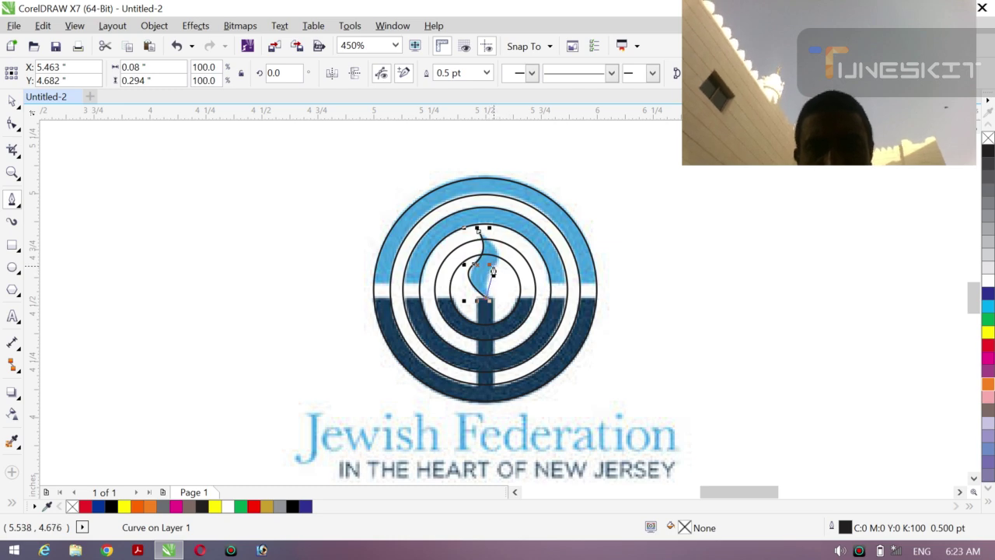
{"action": "left_click_drag", "start_coordinate": [500, 266], "coordinate": [502, 263]}
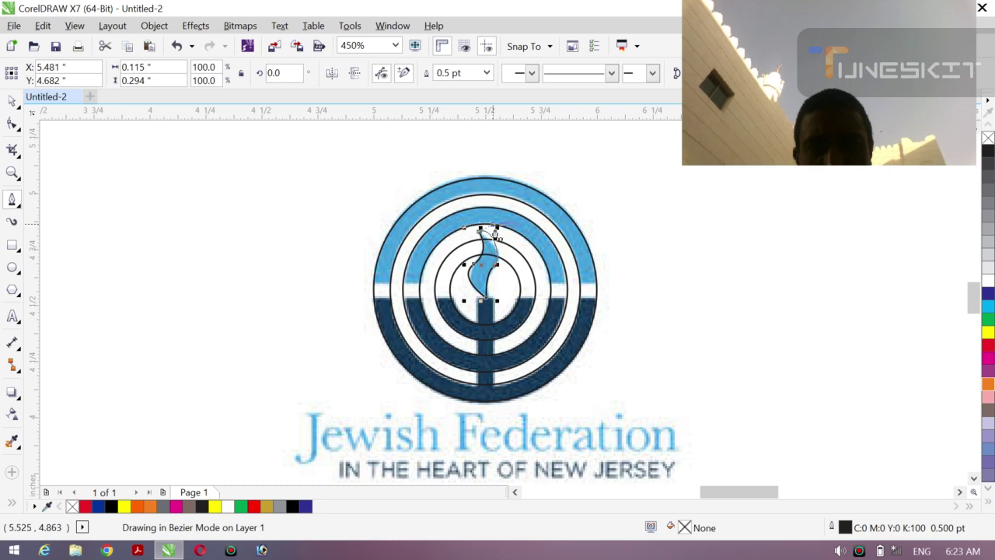
{"action": "left_click_drag", "start_coordinate": [497, 244], "coordinate": [499, 245]}
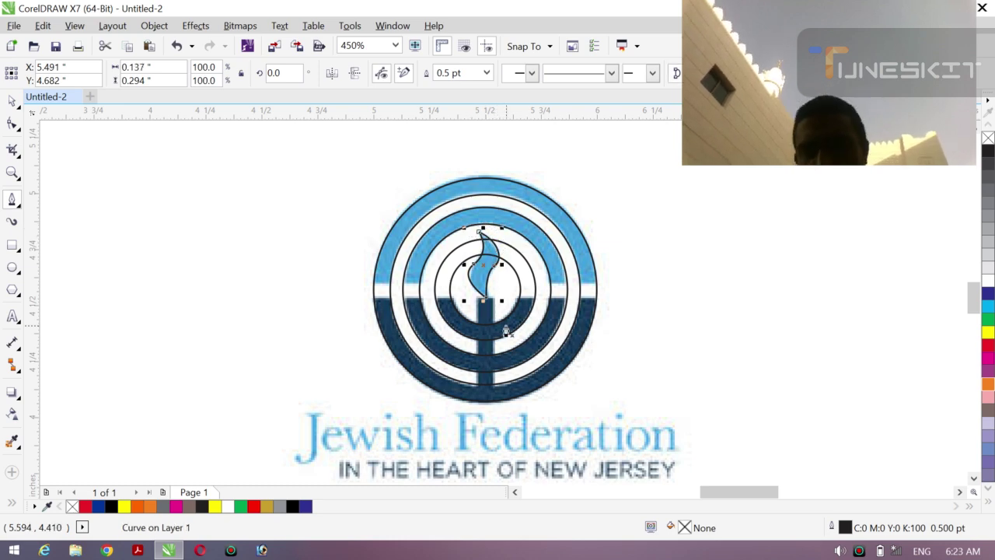
{"action": "left_click", "coordinate": [17, 106]}
{"action": "left_click", "coordinate": [47, 98]}
{"action": "left_click", "coordinate": [189, 276]}
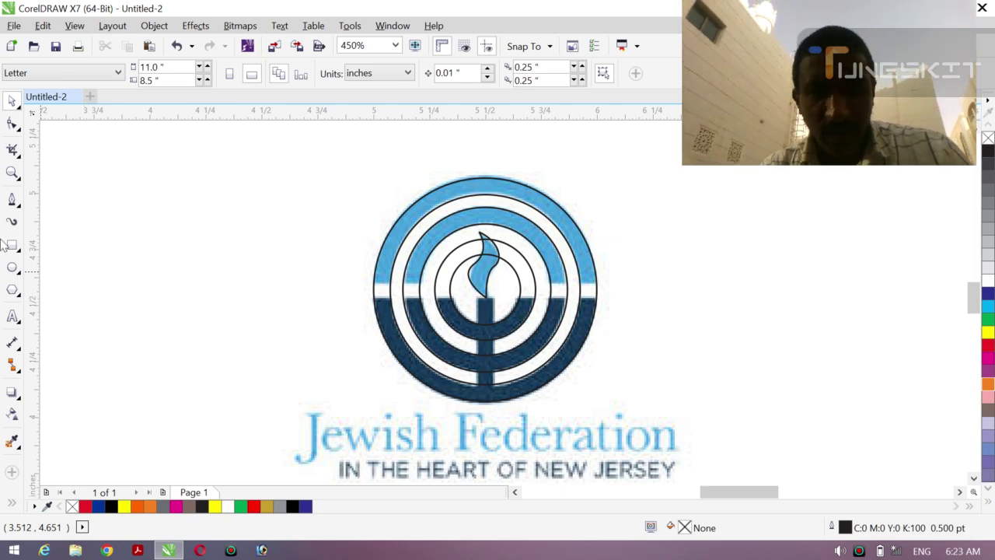
Draw a horizontal line about 1.274 in long under the light blue arcs and copy it down to the top edge of the dark arcs.
{"action": "left_click", "coordinate": [11, 200]}
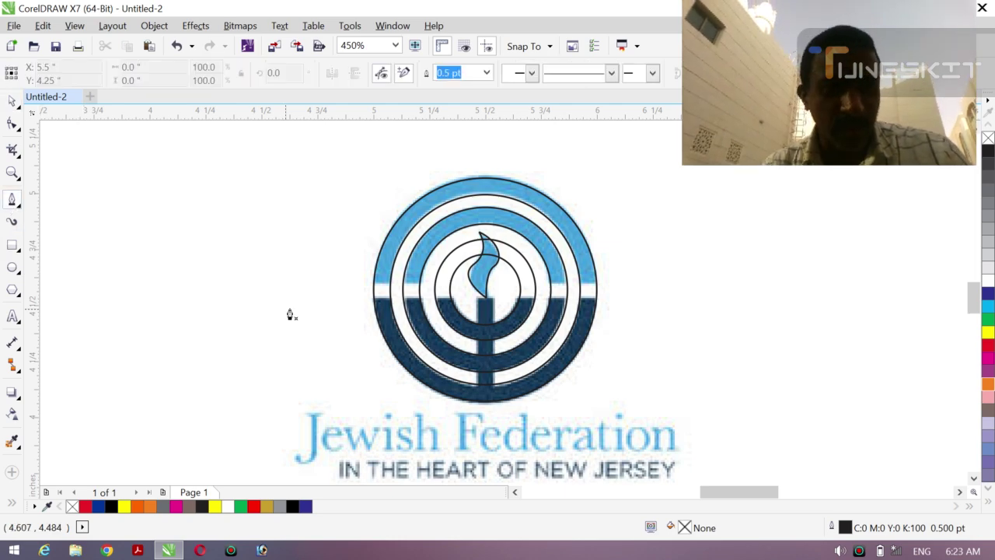
{"action": "left_click", "coordinate": [364, 281]}
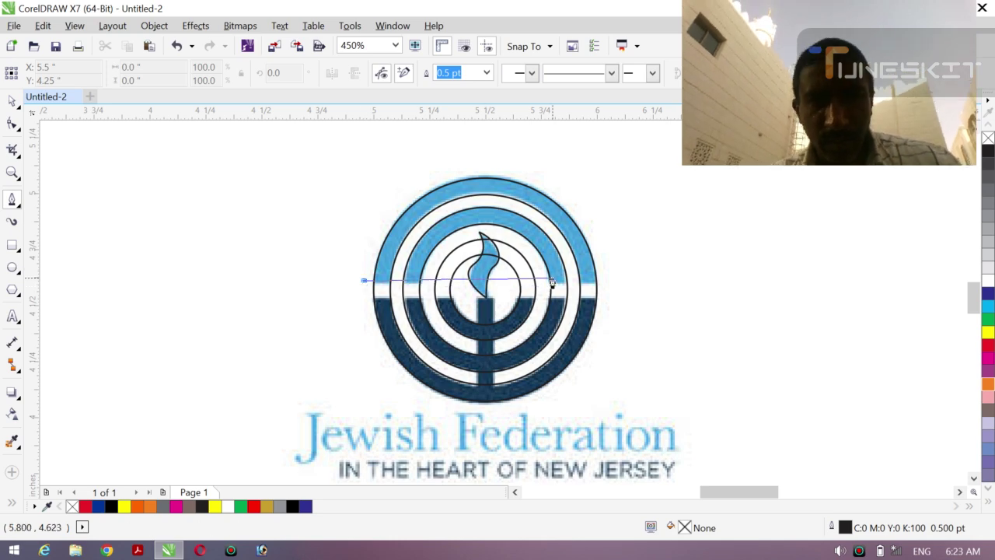
{"action": "double_click", "coordinate": [649, 285]}
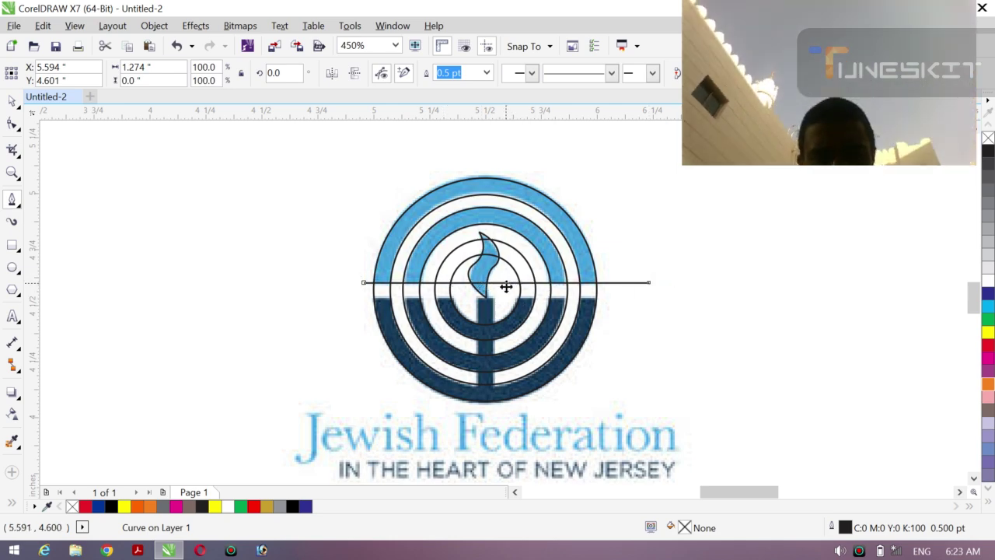
{"action": "left_click_drag", "start_coordinate": [505, 286], "coordinate": [506, 297]}
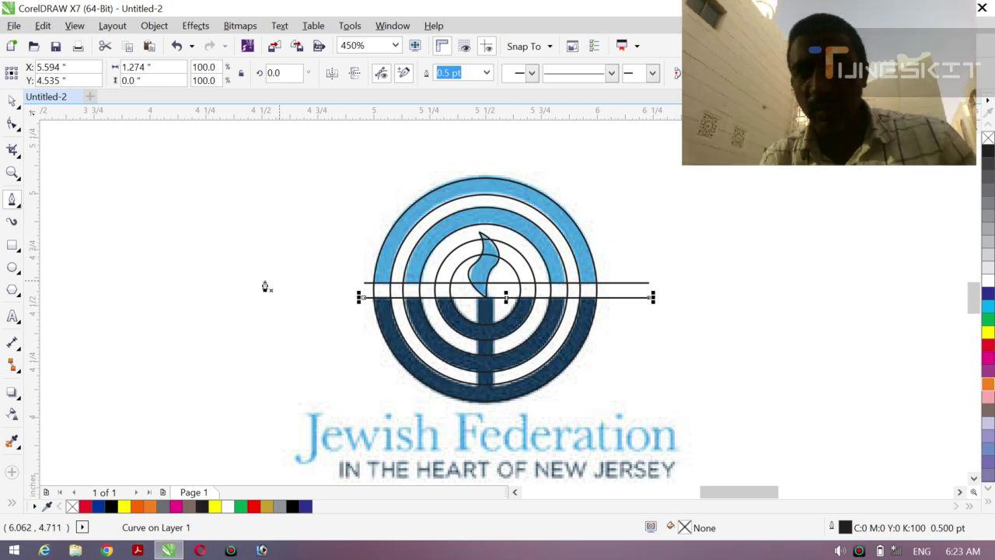
{"action": "left_click", "coordinate": [18, 108]}
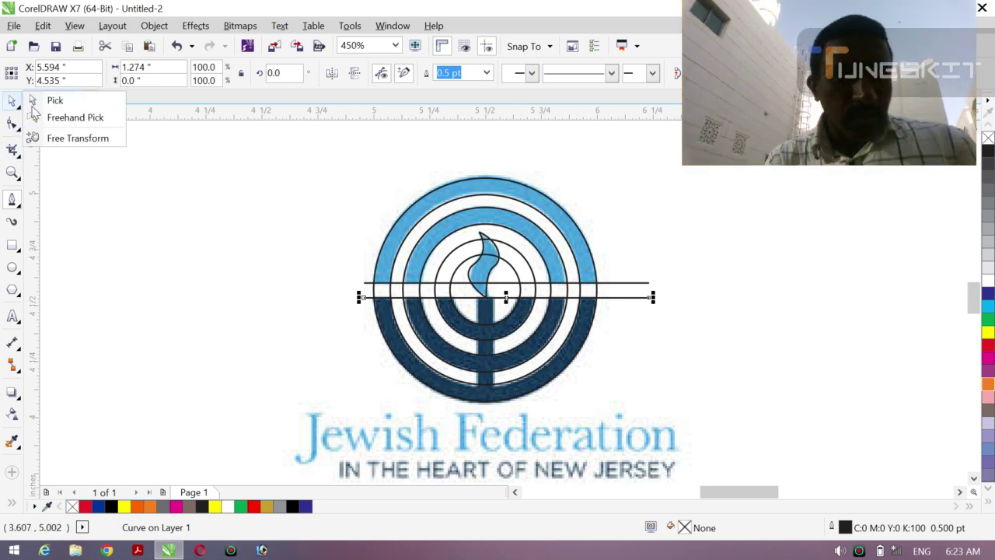
{"action": "left_click", "coordinate": [117, 273]}
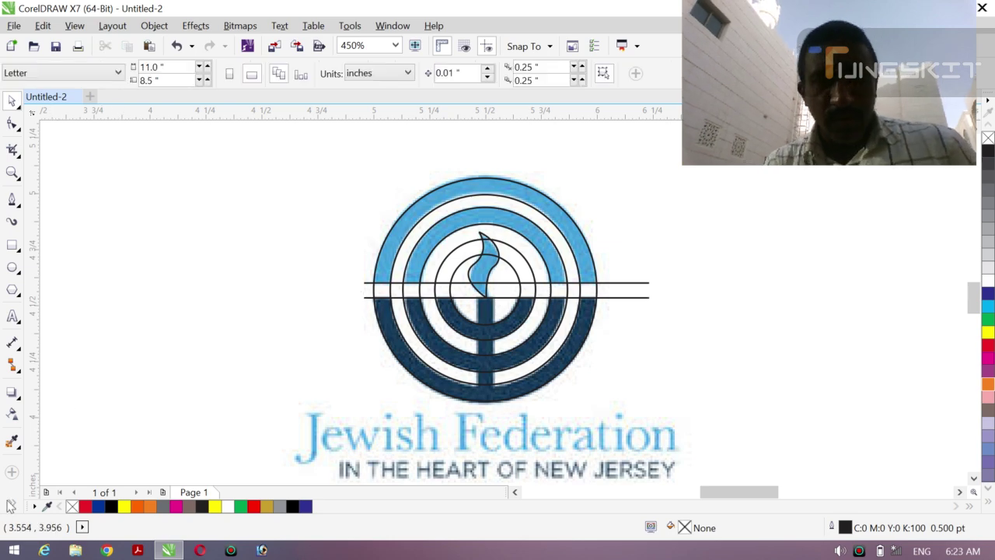
Smart Fill the two upper arcs and the three lower arcs of the emblem with black and no outline.
{"action": "left_click", "coordinate": [12, 503]}
{"action": "left_click", "coordinate": [35, 501]}
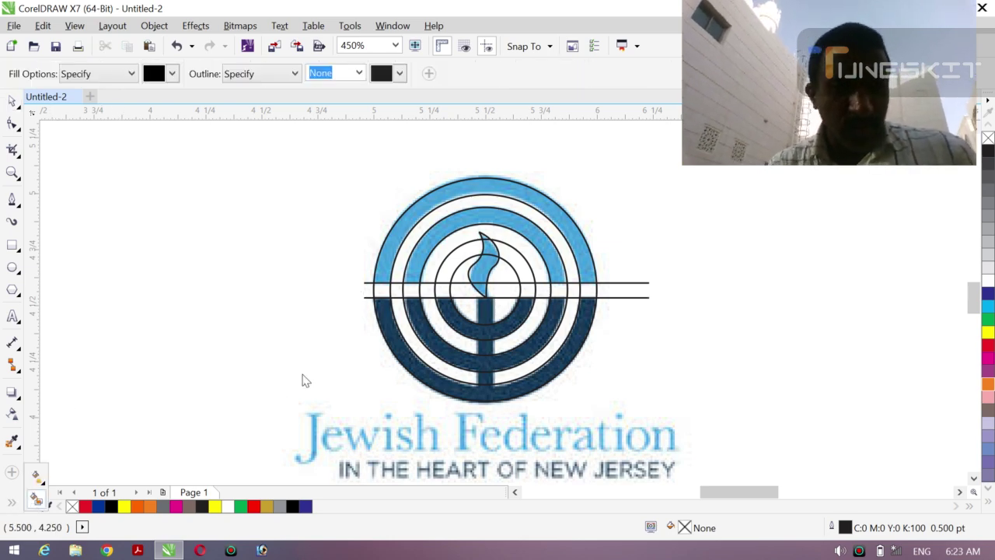
{"action": "left_click", "coordinate": [482, 194]}
{"action": "left_click", "coordinate": [480, 213]}
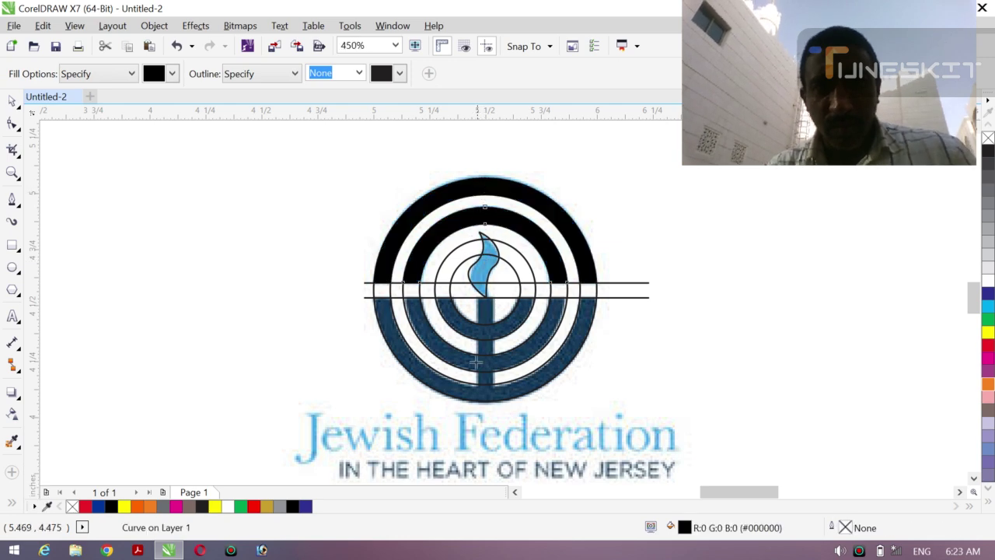
{"action": "left_click", "coordinate": [480, 398]}
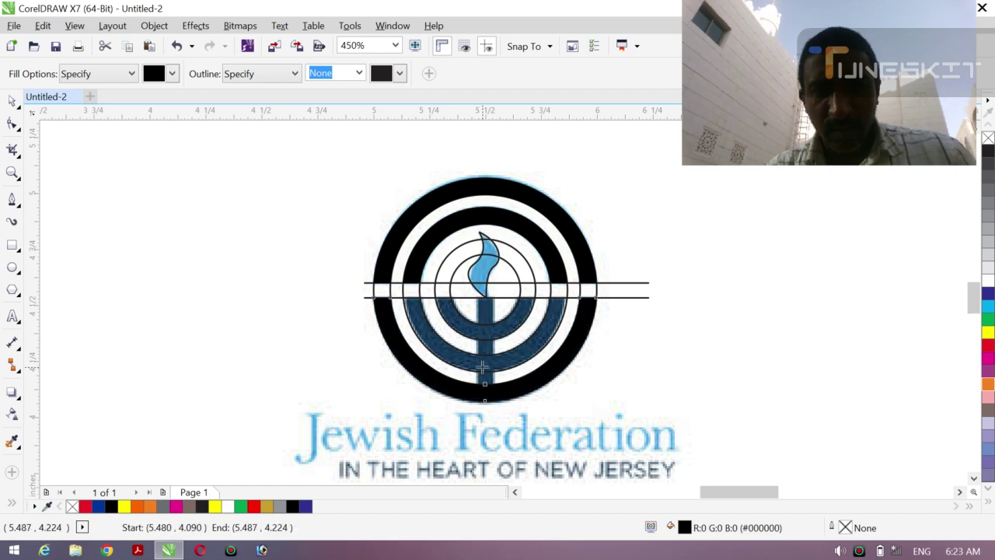
{"action": "left_click", "coordinate": [482, 367]}
{"action": "left_click", "coordinate": [484, 330]}
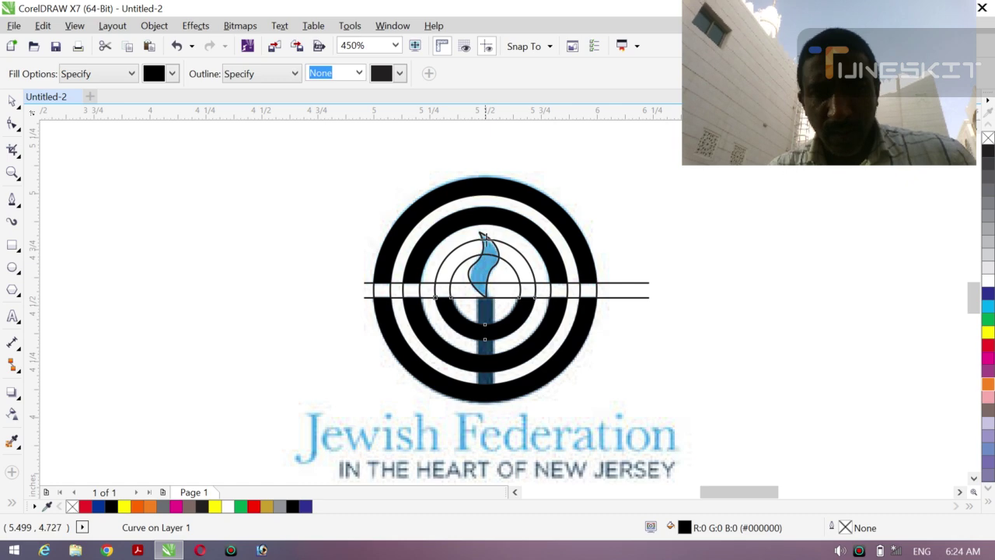
Smart Fill the sections of the traced flame with black and no outline, leaving nothing selected.
{"action": "left_click", "coordinate": [483, 235]}
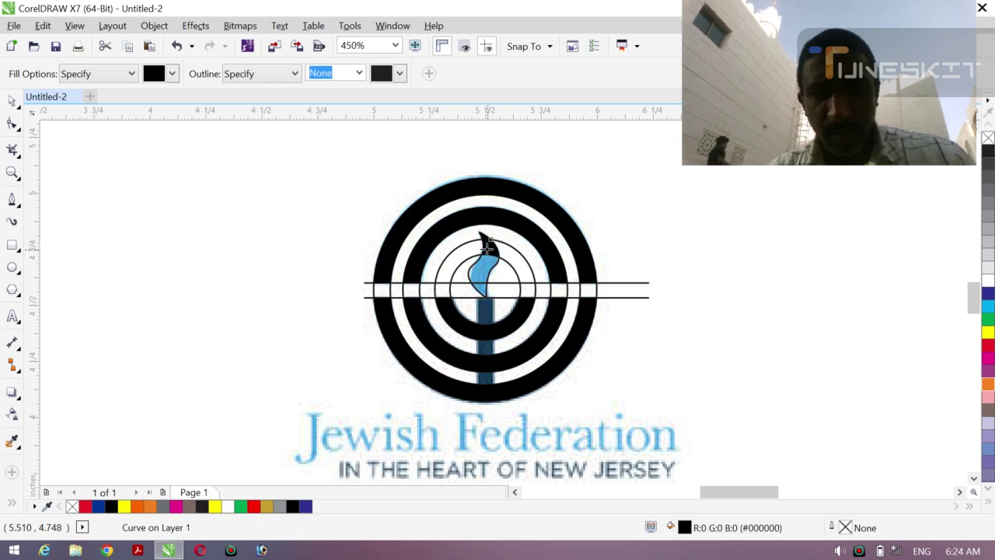
{"action": "left_click", "coordinate": [481, 269]}
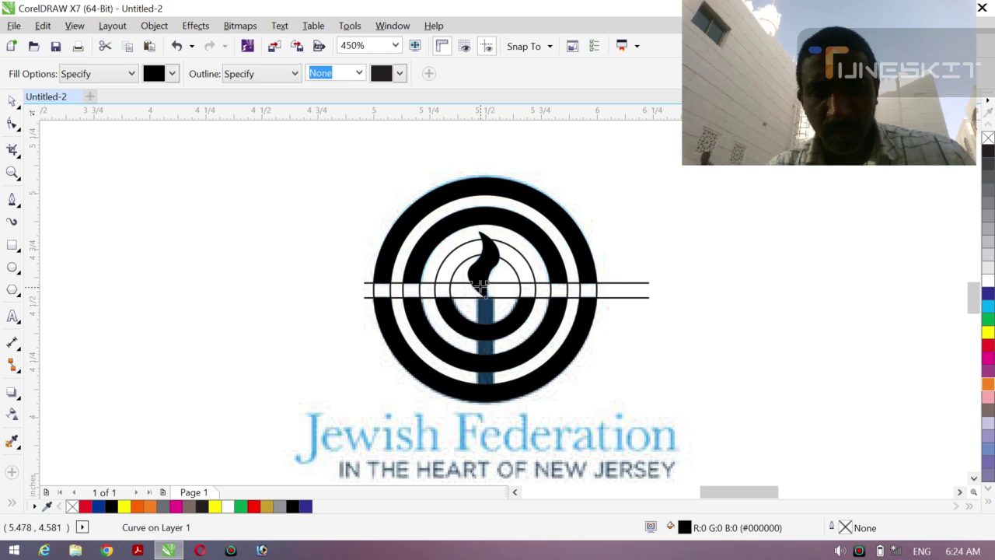
{"action": "left_click", "coordinate": [14, 103]}
{"action": "left_click", "coordinate": [135, 222]}
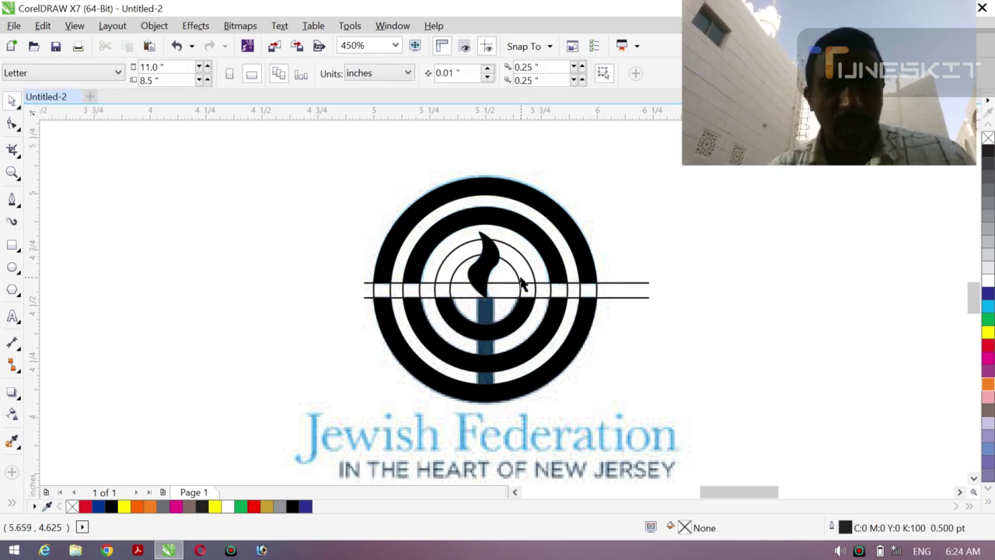
Delete the two horizontal construction lines that cross the emblem between the upper and lower arcs.
{"action": "left_click", "coordinate": [617, 298]}
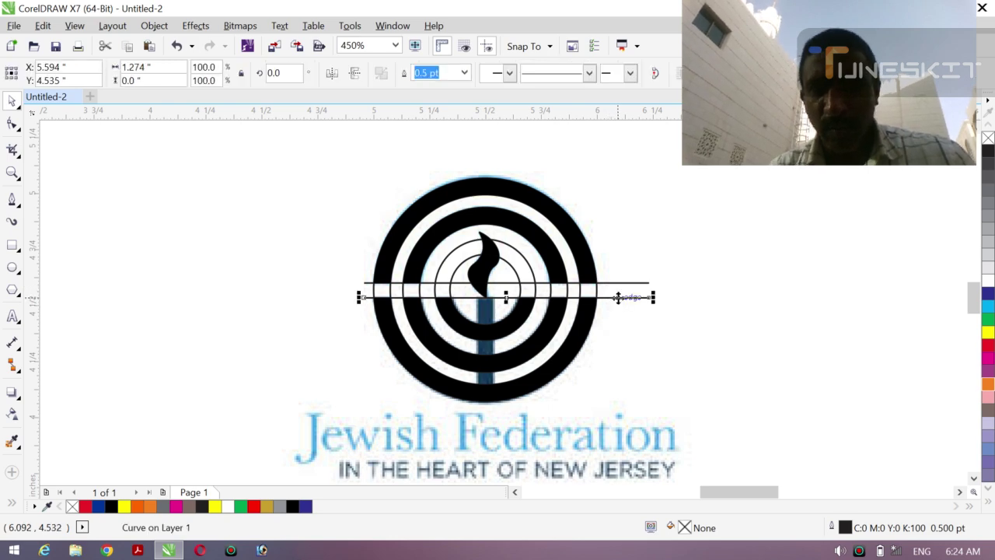
{"action": "key", "text": "Delete"}
{"action": "left_click", "coordinate": [633, 285]}
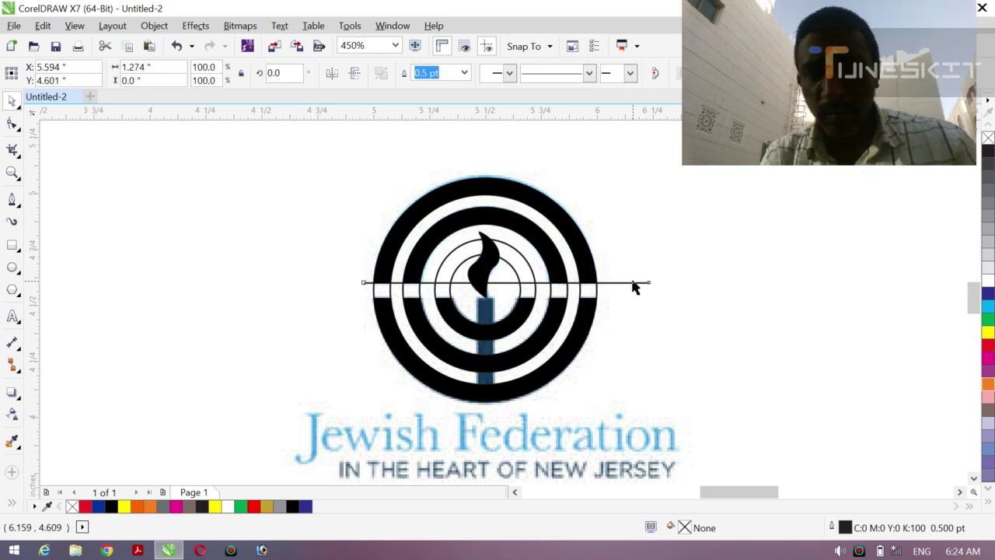
{"action": "key", "text": "Delete"}
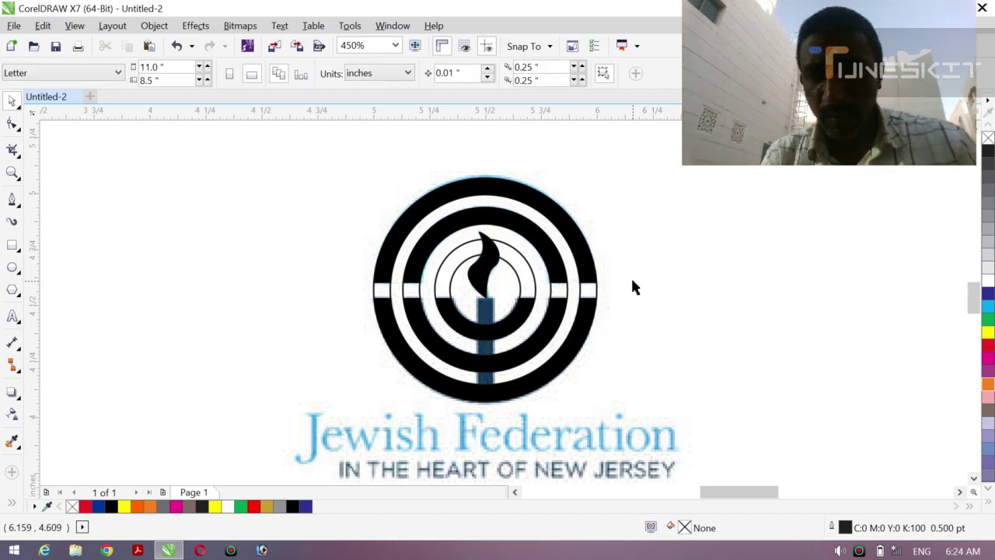
Delete the six concentric construction circles around the filled arcs, from the outermost to the innermost.
{"action": "left_click", "coordinate": [597, 299]}
{"action": "key", "text": "Delete"}
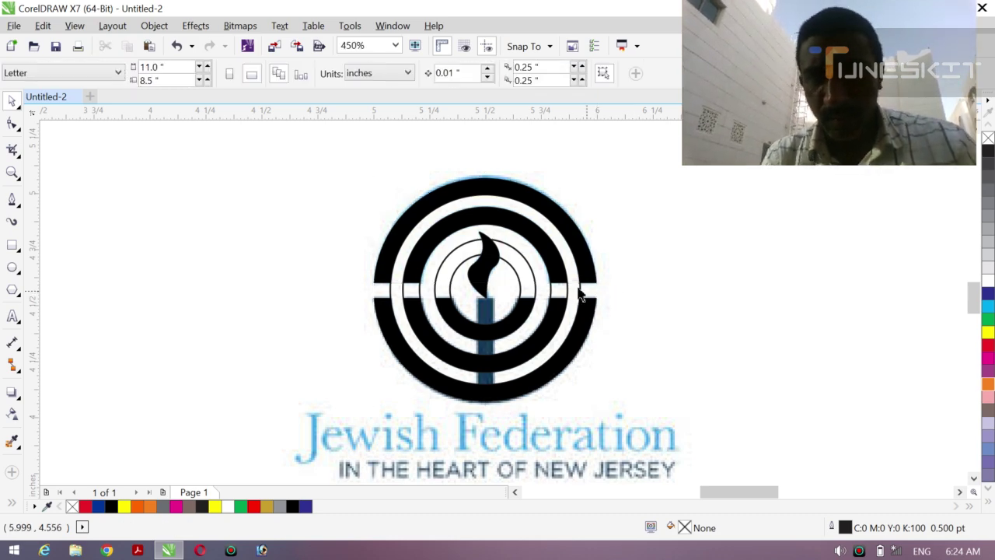
{"action": "left_click", "coordinate": [579, 296]}
{"action": "key", "text": "Delete"}
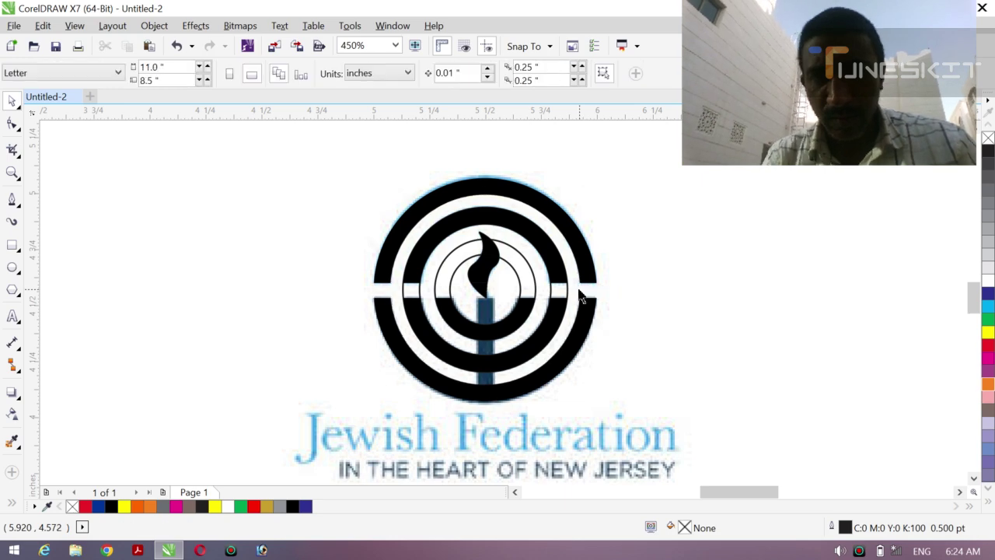
{"action": "left_click", "coordinate": [569, 294]}
{"action": "key", "text": "Delete"}
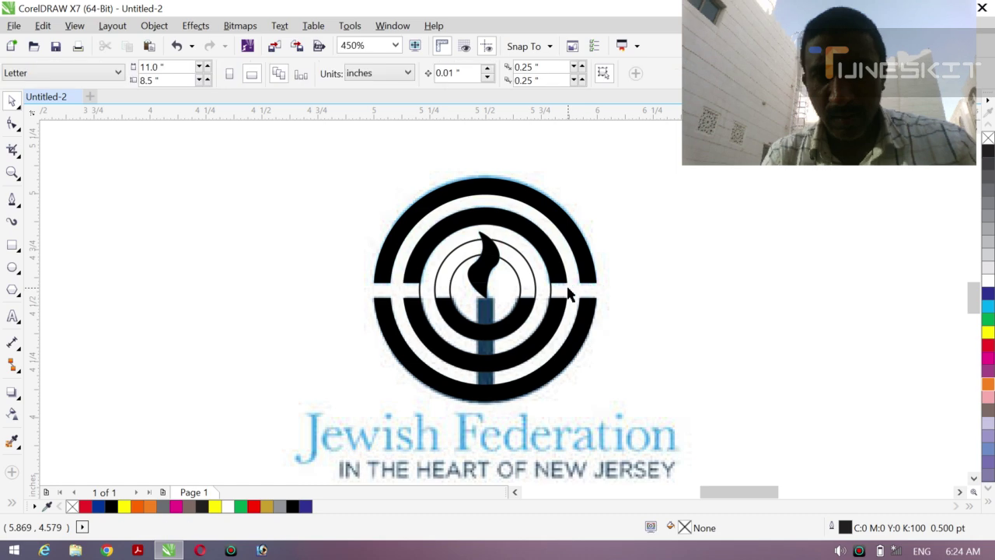
{"action": "left_click", "coordinate": [551, 296]}
{"action": "key", "text": "Delete"}
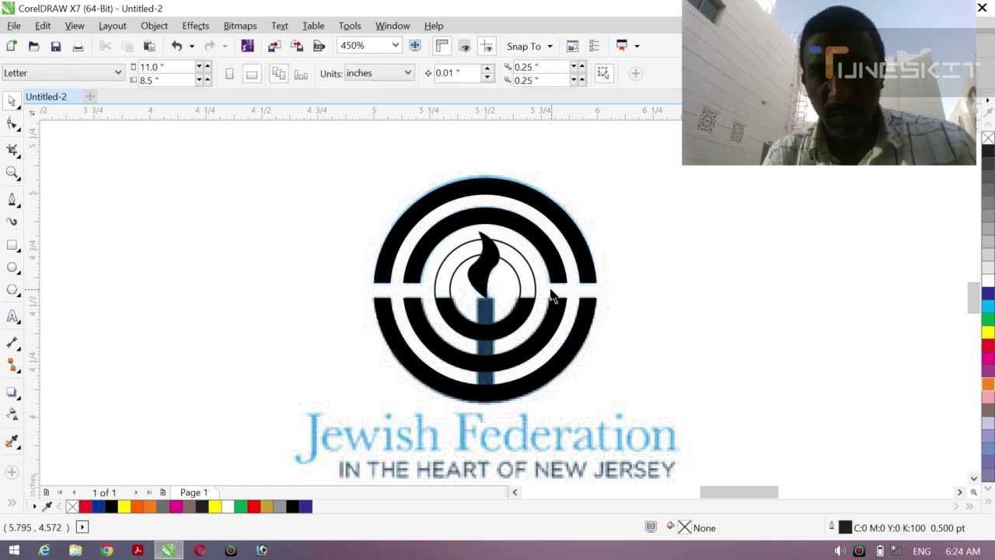
{"action": "left_click", "coordinate": [536, 290]}
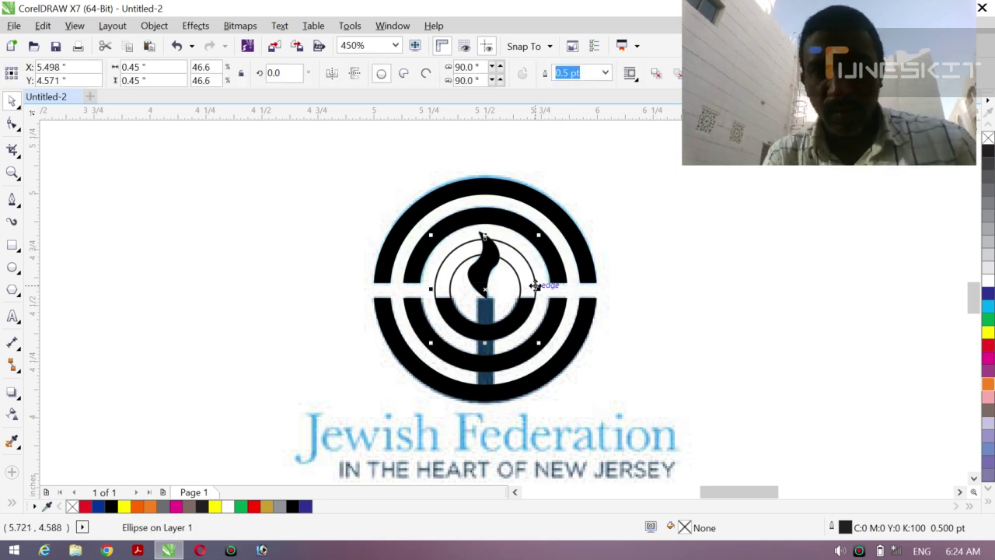
{"action": "key", "text": "Delete"}
{"action": "left_click", "coordinate": [519, 285]}
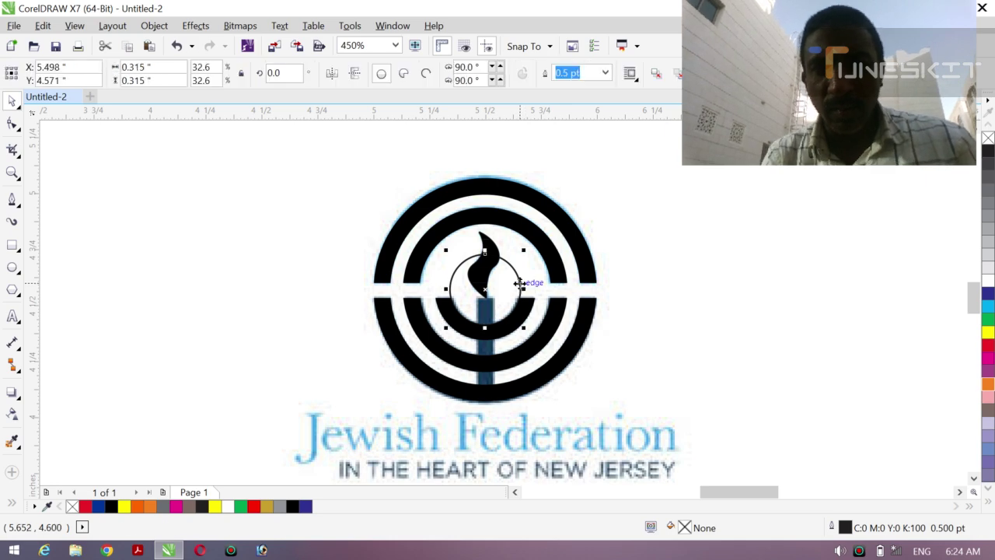
{"action": "key", "text": "Delete"}
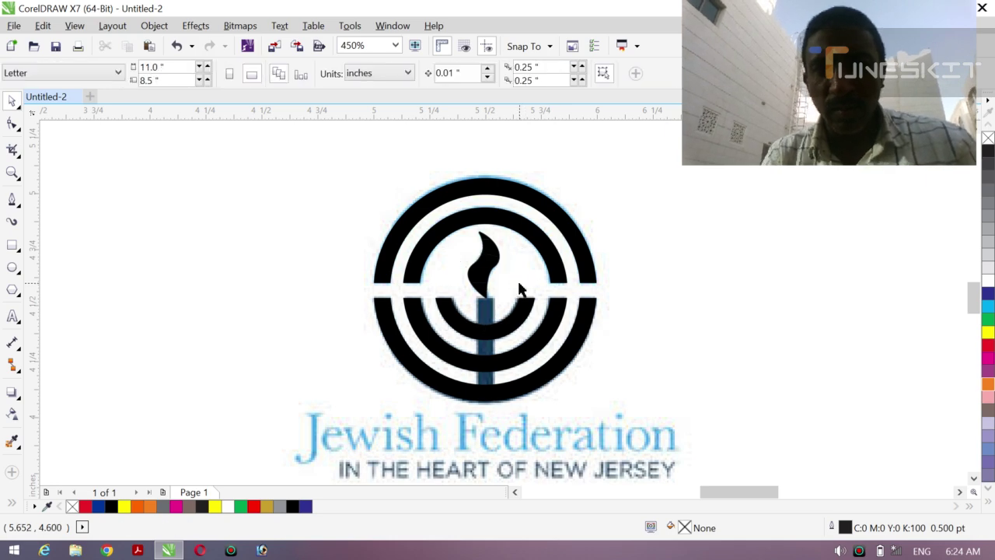
{"action": "left_click", "coordinate": [530, 400]}
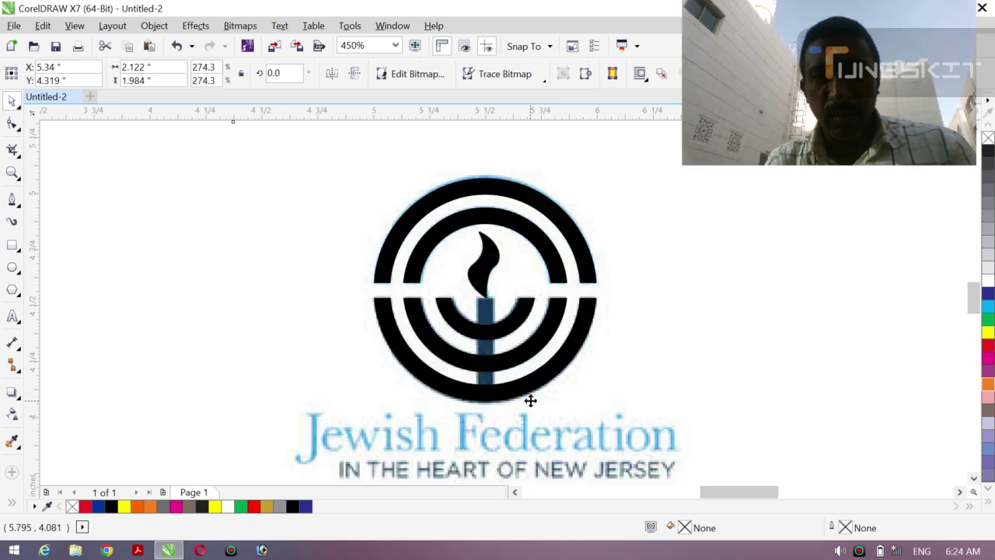
{"action": "key", "text": "Left"}
{"action": "key", "text": "ctrl+z"}
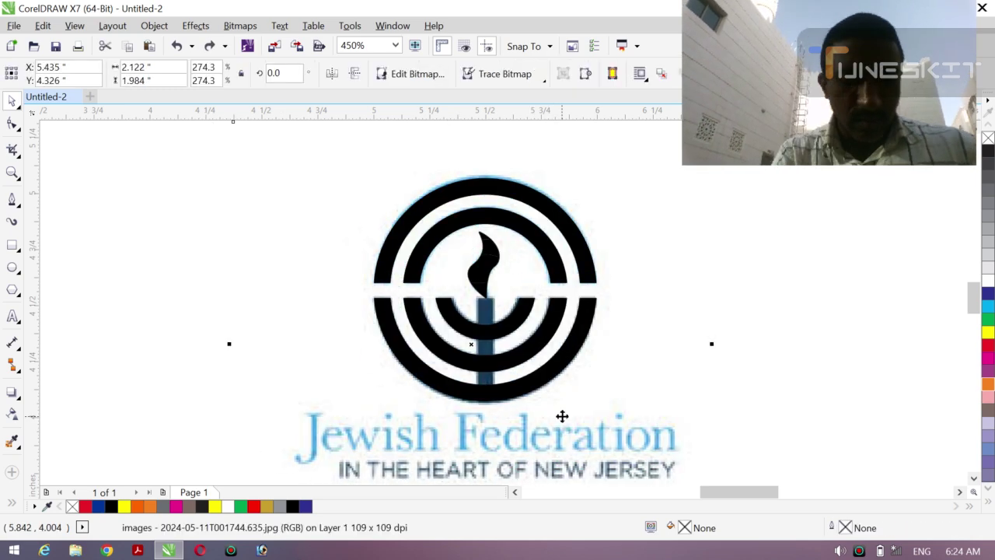
Draw a rectangle about 0.081 by 0.398 in over the candle stem below the flame and fill it with black.
{"action": "left_click", "coordinate": [11, 245]}
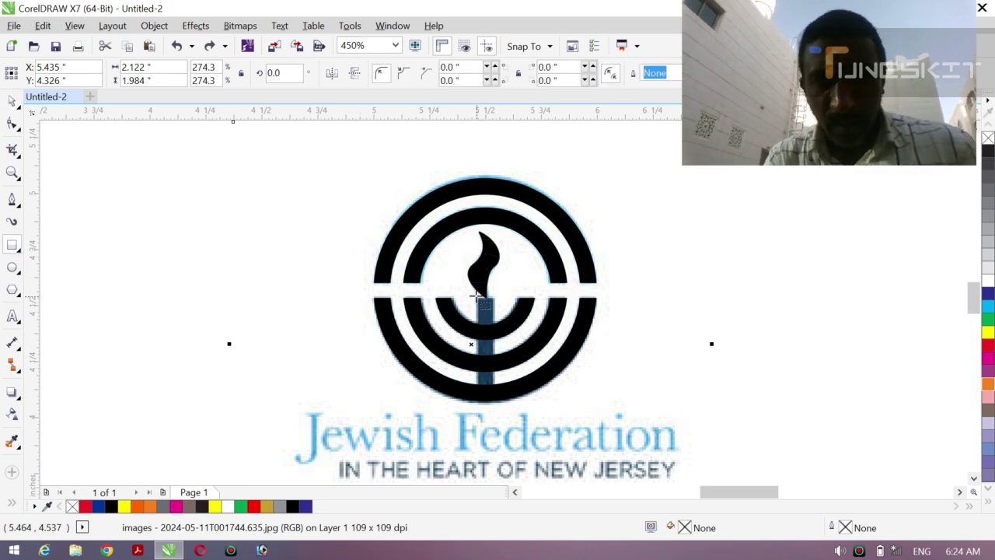
{"action": "left_click_drag", "start_coordinate": [477, 296], "coordinate": [495, 387]}
{"action": "left_click_drag", "start_coordinate": [495, 386], "coordinate": [495, 385]}
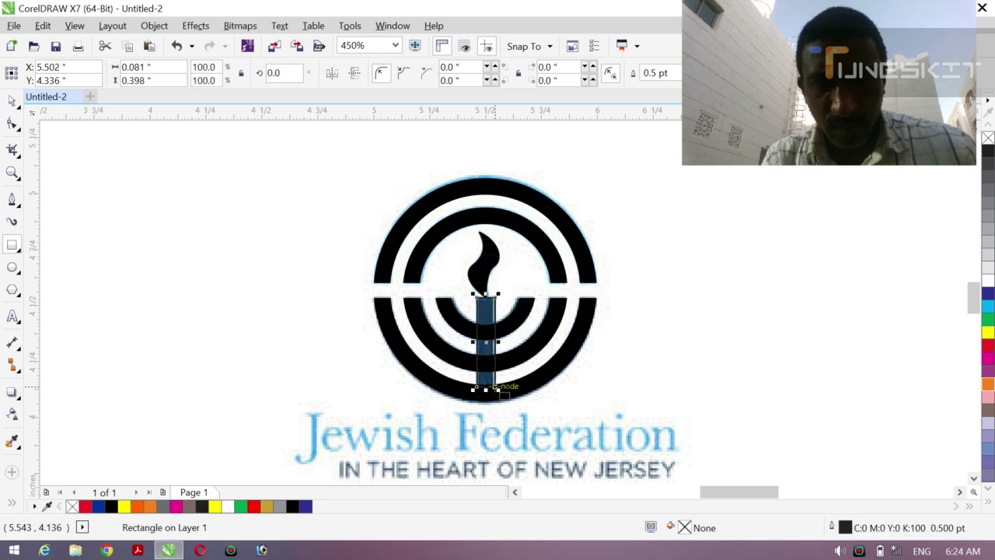
{"action": "left_click", "coordinate": [987, 153]}
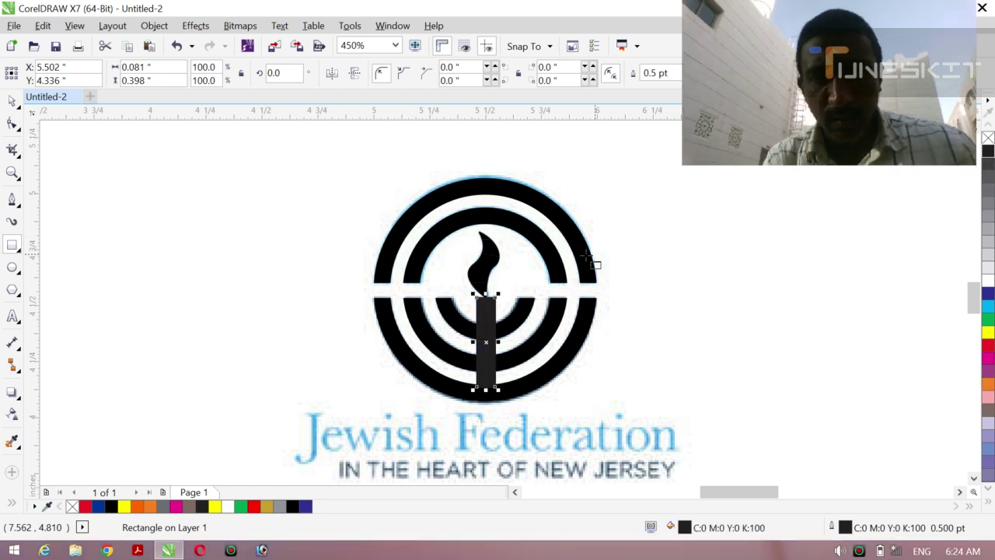
Move the source bitmap out from under the traced emblem to the empty area on its left.
{"action": "left_click", "coordinate": [17, 107]}
{"action": "left_click", "coordinate": [19, 107]}
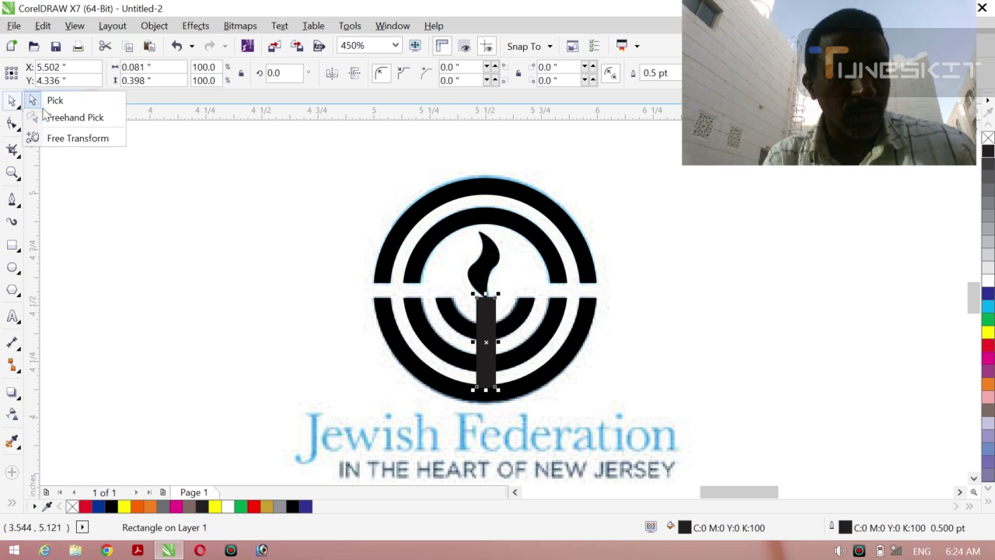
{"action": "key", "text": "Escape"}
{"action": "mouse_move", "coordinate": [471, 450]}
{"action": "left_mouse_down"}
{"action": "mouse_move", "coordinate": [186, 409]}
{"action": "mouse_move", "coordinate": [246, 402]}
{"action": "mouse_move", "coordinate": [164, 402]}
{"action": "left_mouse_up"}
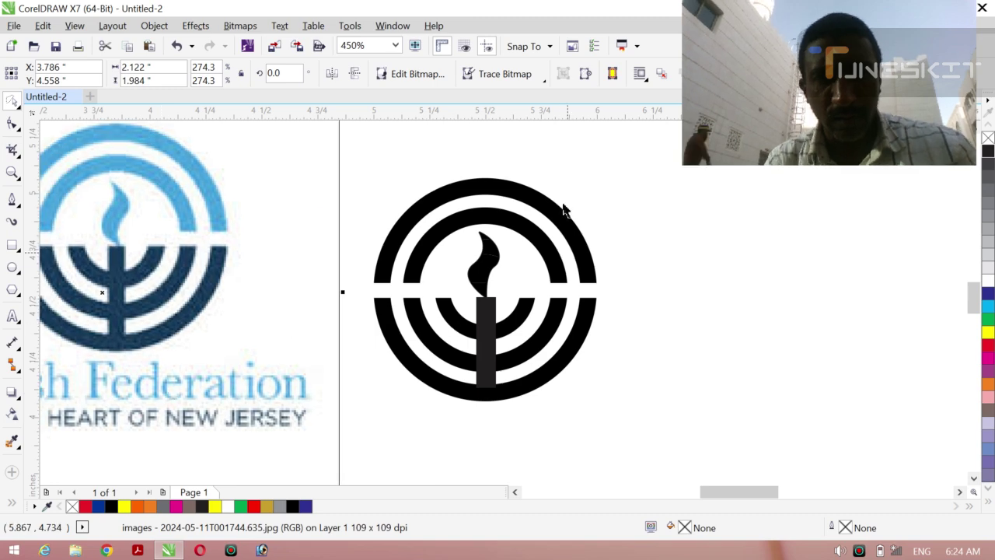
Scale the whole traced emblem to about 75% and place it to the right, with the source bitmap moved alongside for comparison.
{"action": "left_click_drag", "start_coordinate": [617, 154], "coordinate": [396, 217]}
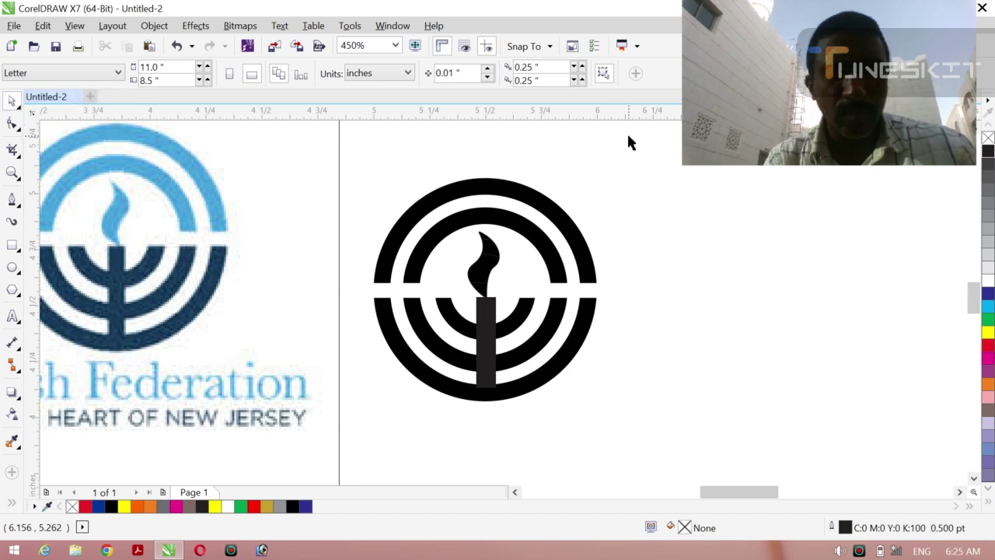
{"action": "left_click_drag", "start_coordinate": [628, 137], "coordinate": [363, 453]}
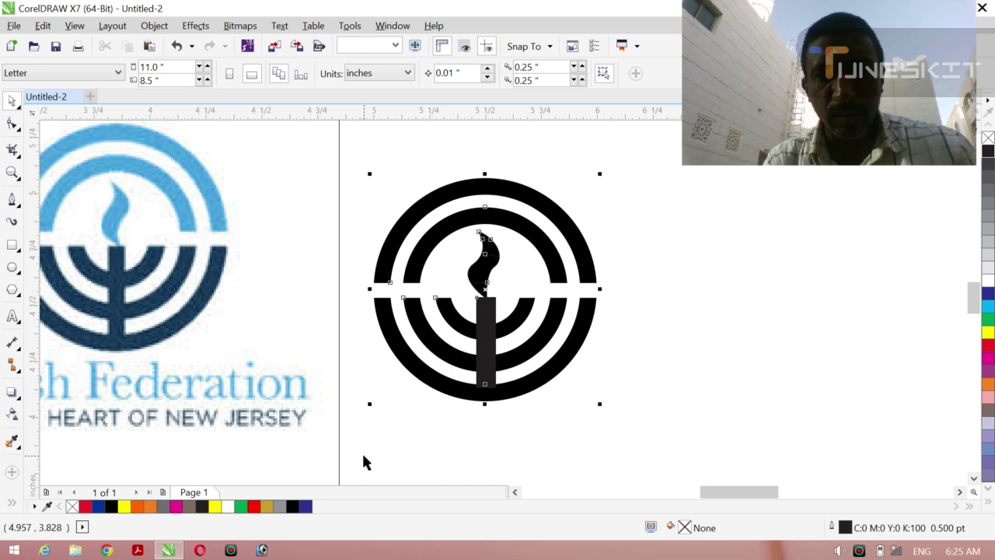
{"action": "left_click_drag", "start_coordinate": [497, 282], "coordinate": [578, 297]}
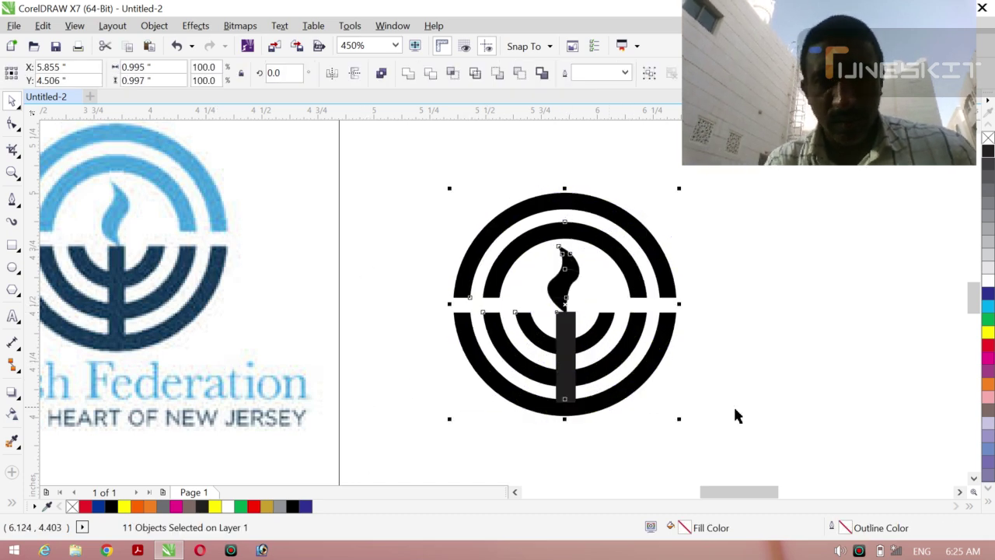
{"action": "left_click_drag", "start_coordinate": [677, 417], "coordinate": [652, 391]}
{"action": "left_click_drag", "start_coordinate": [509, 310], "coordinate": [686, 313]}
{"action": "left_click_drag", "start_coordinate": [191, 326], "coordinate": [380, 349]}
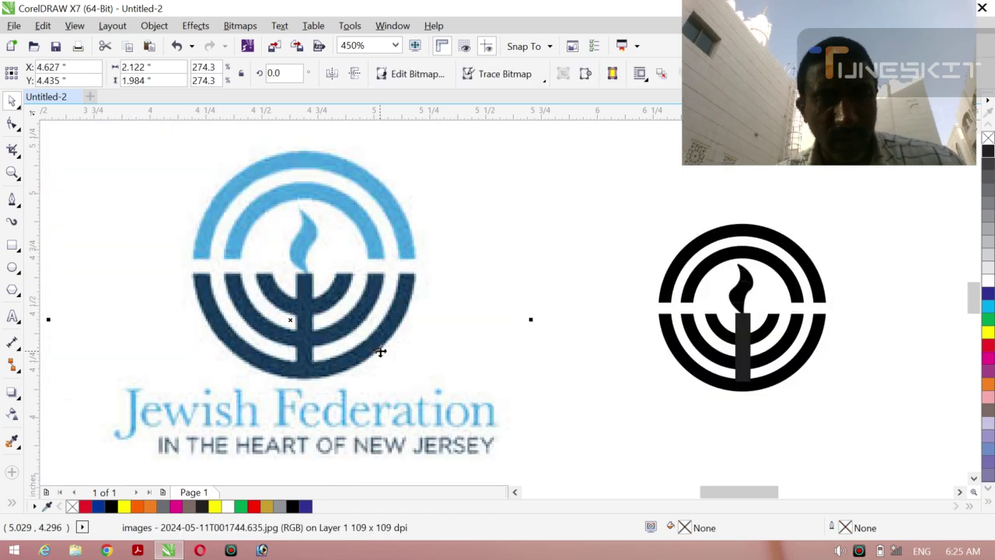
{"action": "left_click", "coordinate": [633, 392]}
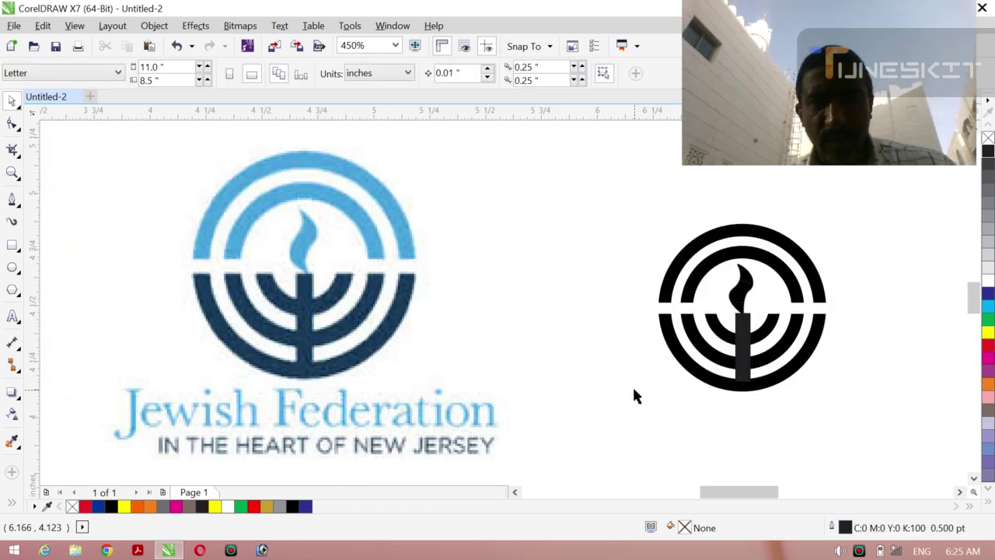
Fill the two upper arcs of the traced emblem with cyan (C:100 M:0 Y:0 K:0).
{"action": "left_click", "coordinate": [754, 237]}
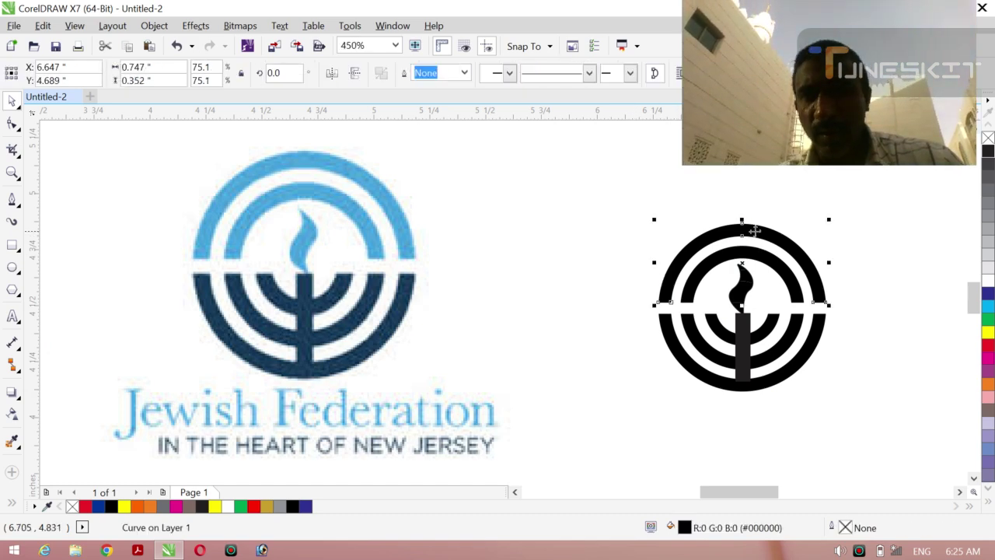
{"action": "left_click", "coordinate": [986, 306]}
{"action": "key", "text": "Tab"}
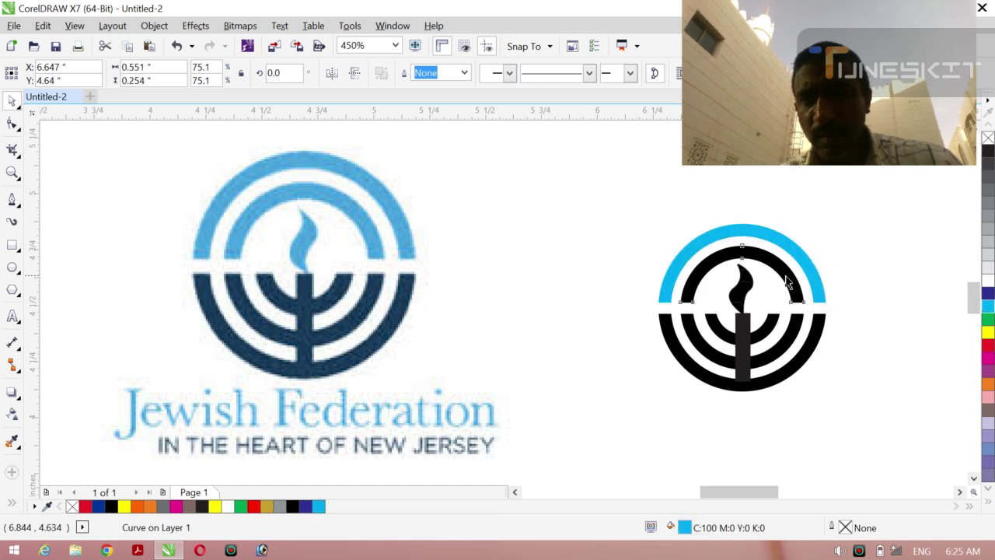
{"action": "left_click", "coordinate": [985, 305]}
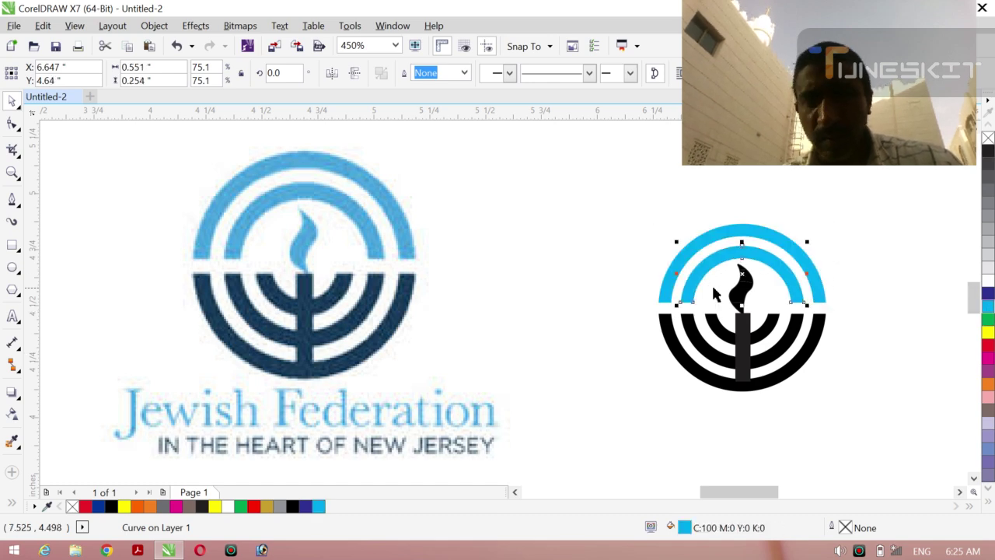
Fill all the sections of the traced flame with cyan (C:100 M:0 Y:0 K:0) and deselect them.
{"action": "left_click", "coordinate": [736, 285]}
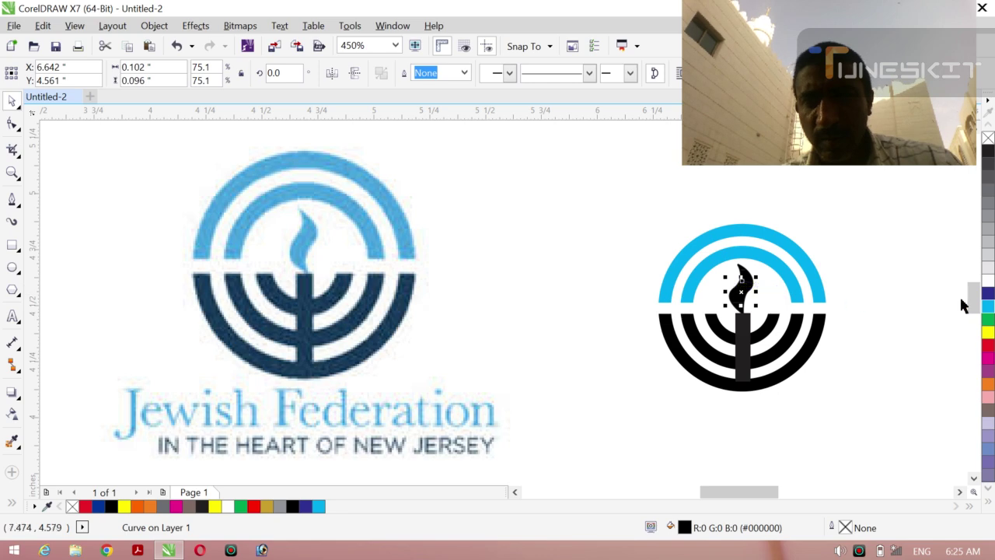
{"action": "left_click", "coordinate": [987, 307]}
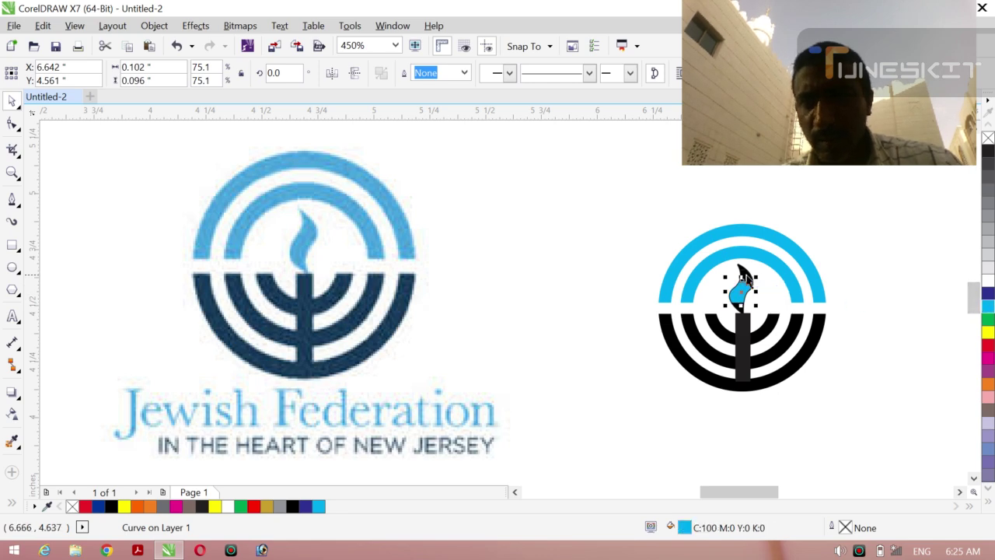
{"action": "key", "text": "Tab"}
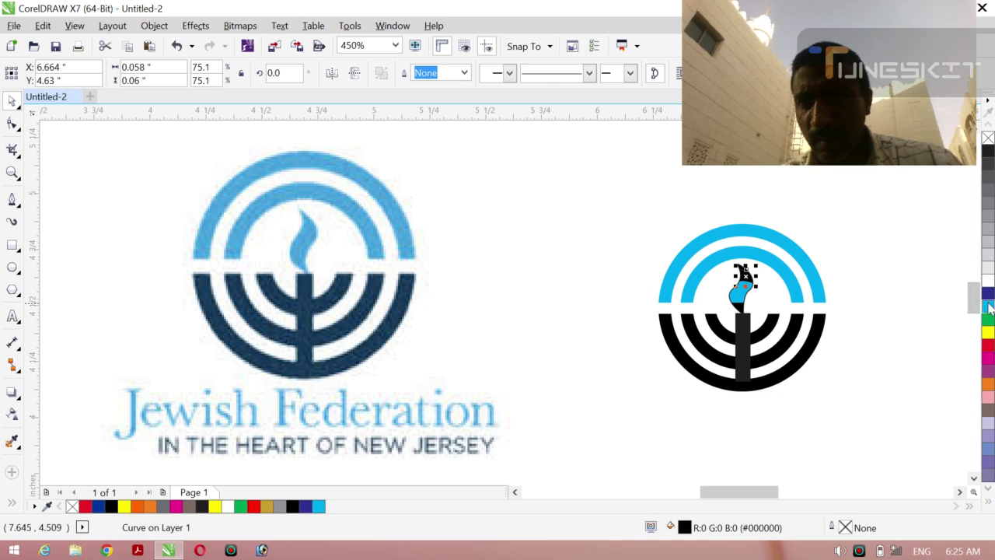
{"action": "left_click", "coordinate": [987, 306]}
{"action": "left_click", "coordinate": [740, 309]}
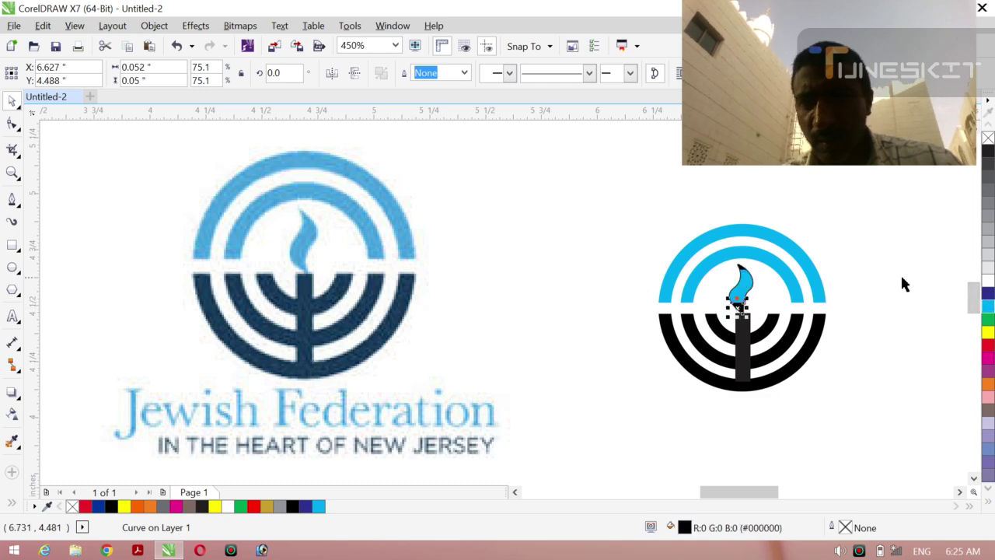
{"action": "left_click_drag", "start_coordinate": [981, 302], "coordinate": [754, 305]}
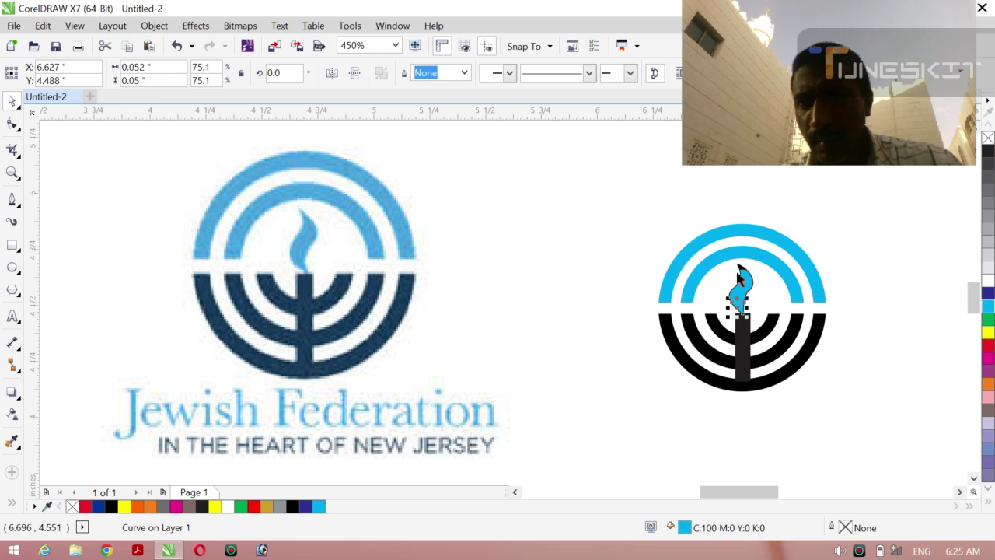
{"action": "left_click", "coordinate": [740, 268]}
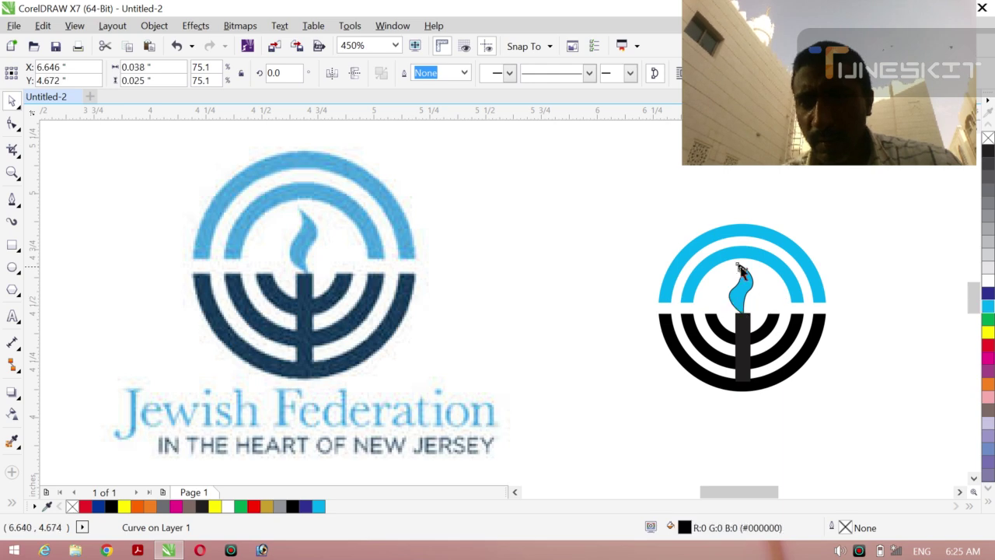
{"action": "left_click", "coordinate": [988, 307]}
{"action": "left_click", "coordinate": [923, 288]}
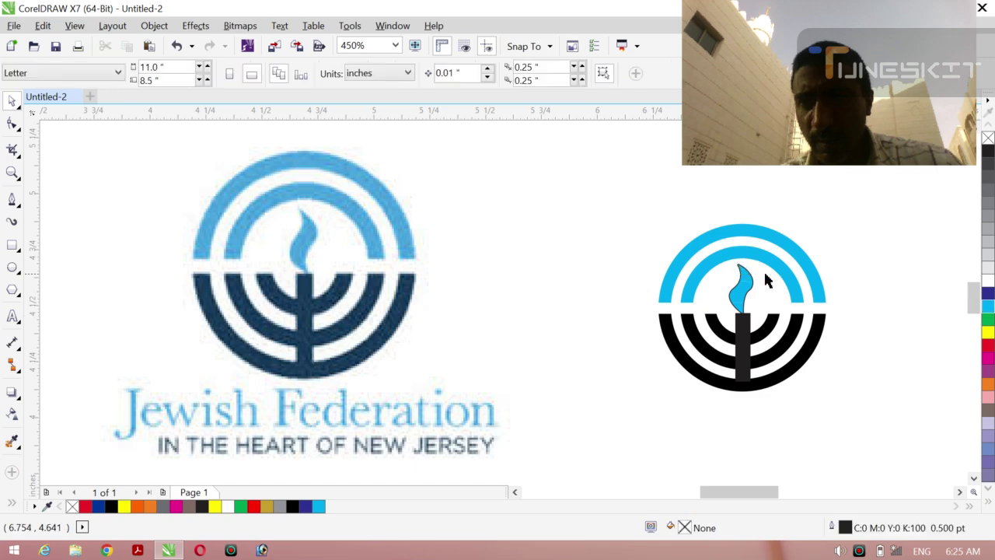
Remove the outlines from the two upper arcs and the flame sections of the traced emblem.
{"action": "left_click_drag", "start_coordinate": [616, 195], "coordinate": [863, 315]}
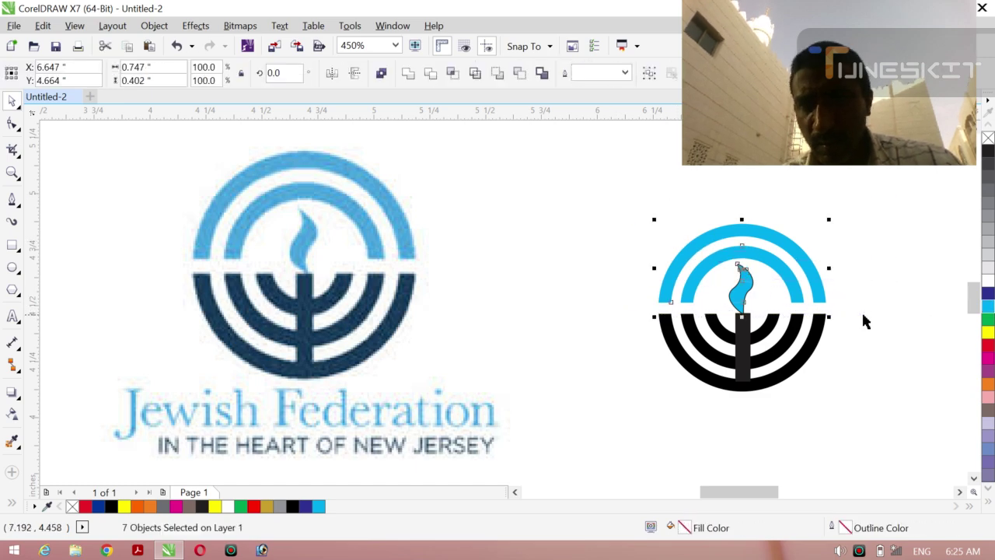
{"action": "left_click", "coordinate": [624, 73]}
{"action": "left_click", "coordinate": [584, 88]}
{"action": "left_click", "coordinate": [588, 223]}
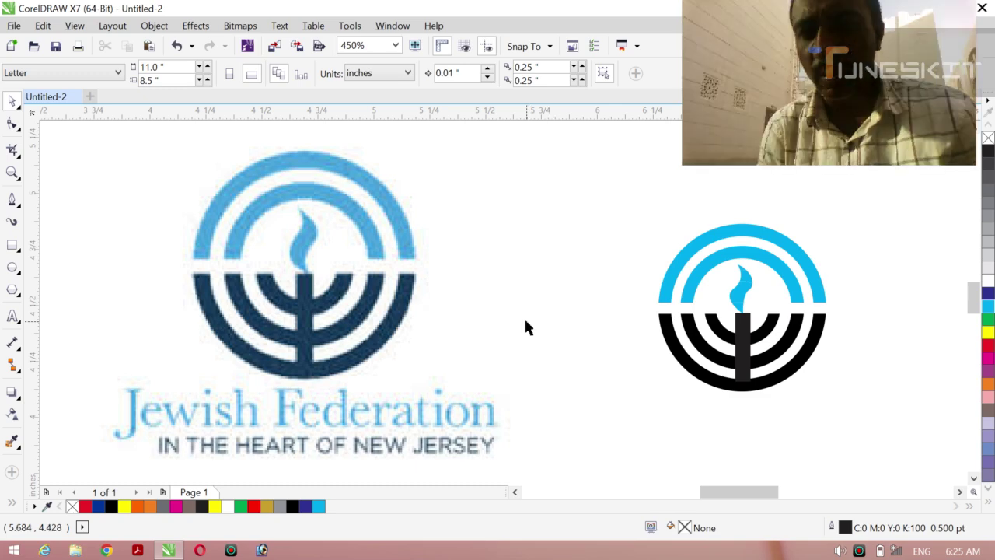
Enlarge the whole traced emblem proportionally to about 1.04 inches wide and place it directly beside the source bitmap.
{"action": "left_click_drag", "start_coordinate": [634, 201], "coordinate": [851, 429]}
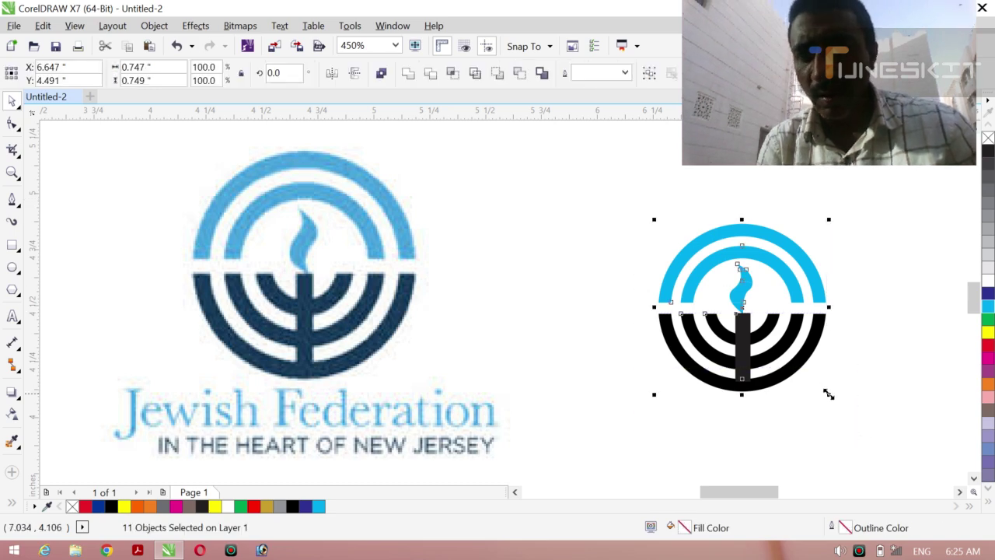
{"action": "left_click_drag", "start_coordinate": [829, 394], "coordinate": [892, 459]}
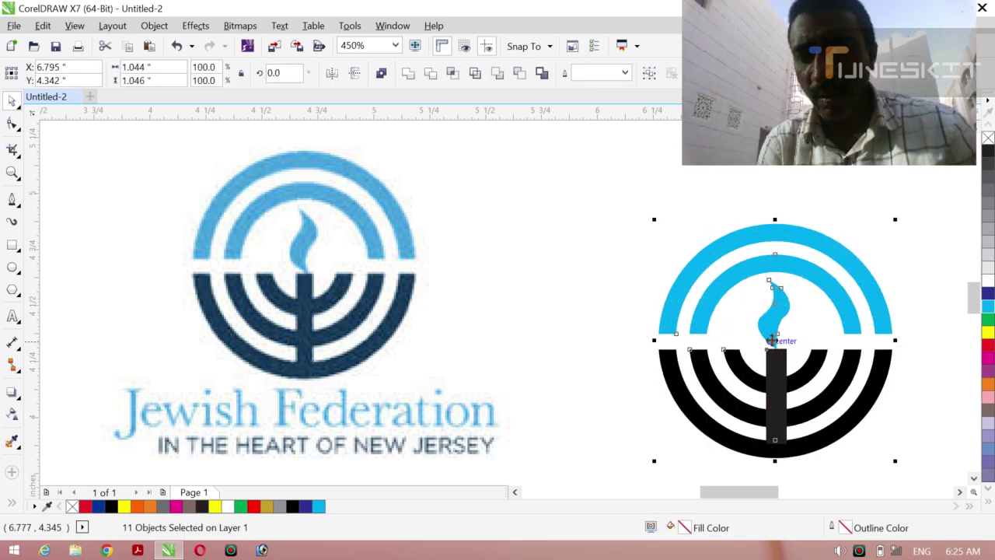
{"action": "left_click_drag", "start_coordinate": [732, 340], "coordinate": [563, 291]}
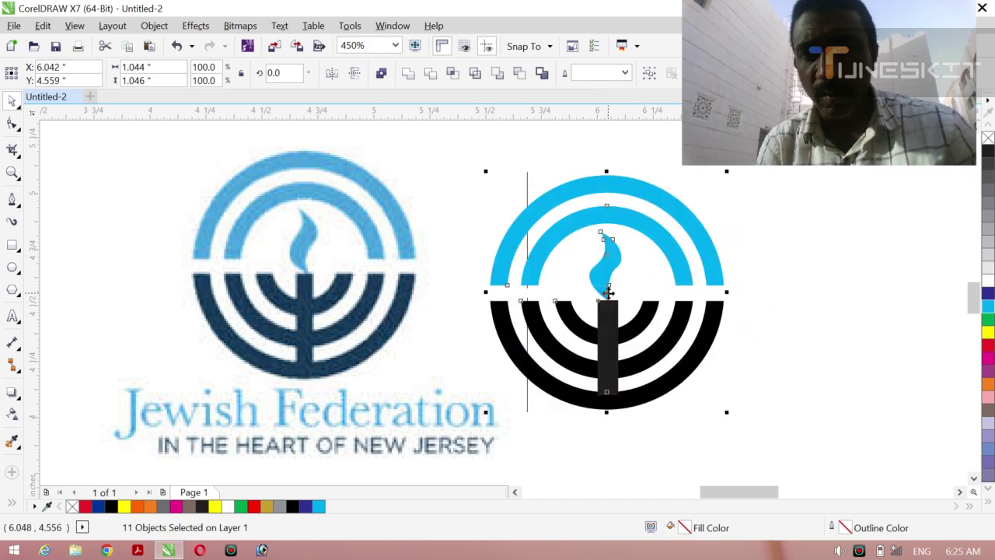
{"action": "left_click", "coordinate": [878, 341]}
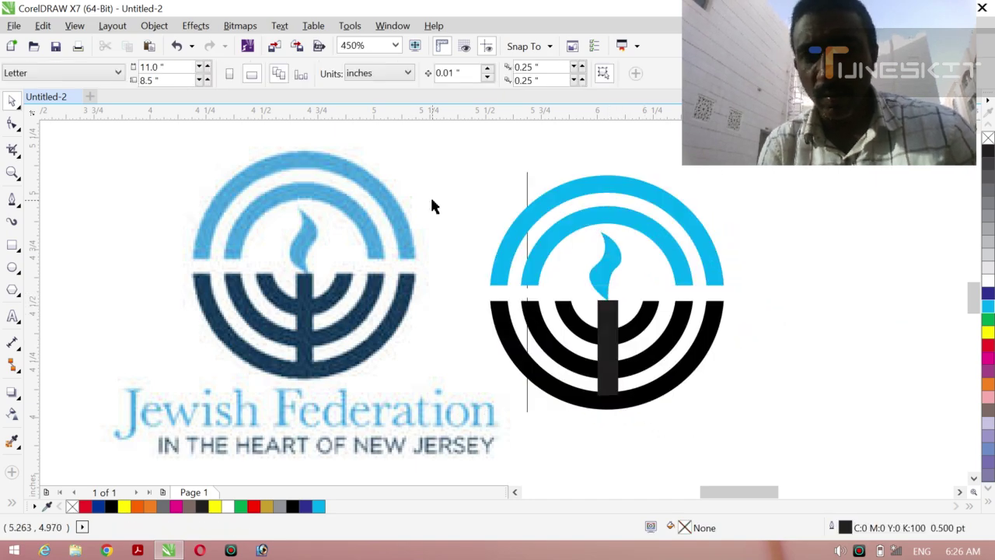
Delete the source bitmap, leaving only the traced emblem on the page.
{"action": "left_click", "coordinate": [527, 184]}
{"action": "key", "text": "Delete"}
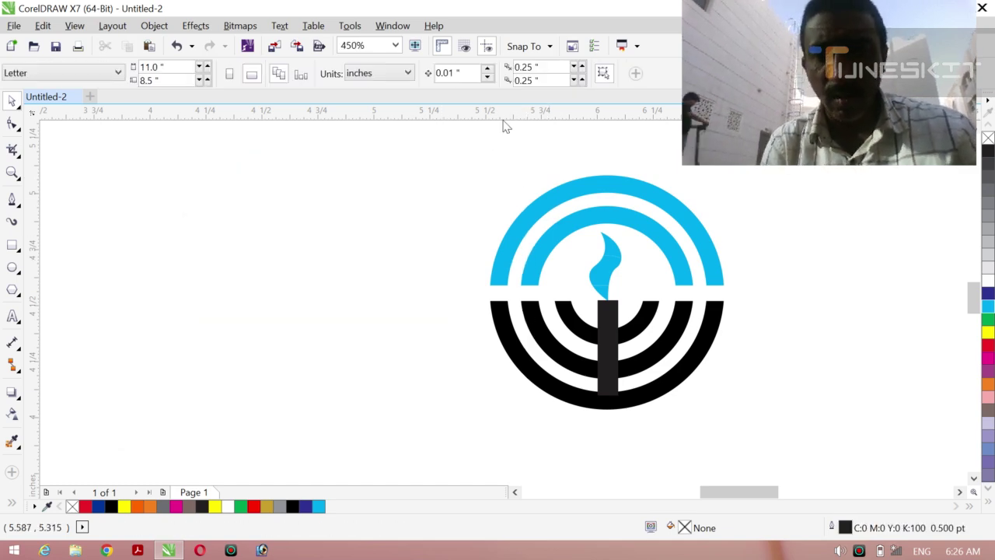
Move the whole traced emblem to the middle of the drawing area, enlarge it slightly in proportion, and deselect it.
{"action": "left_click_drag", "start_coordinate": [457, 156], "coordinate": [760, 455]}
{"action": "left_click_drag", "start_coordinate": [607, 292], "coordinate": [493, 290]}
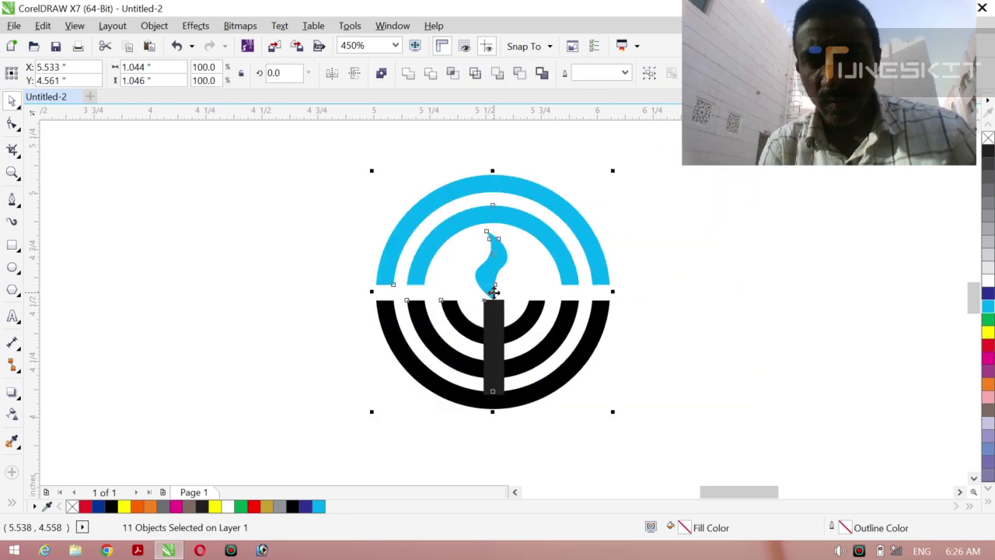
{"action": "left_click_drag", "start_coordinate": [612, 412], "coordinate": [657, 451]}
{"action": "left_click_drag", "start_coordinate": [513, 314], "coordinate": [495, 308]}
{"action": "left_click", "coordinate": [798, 421]}
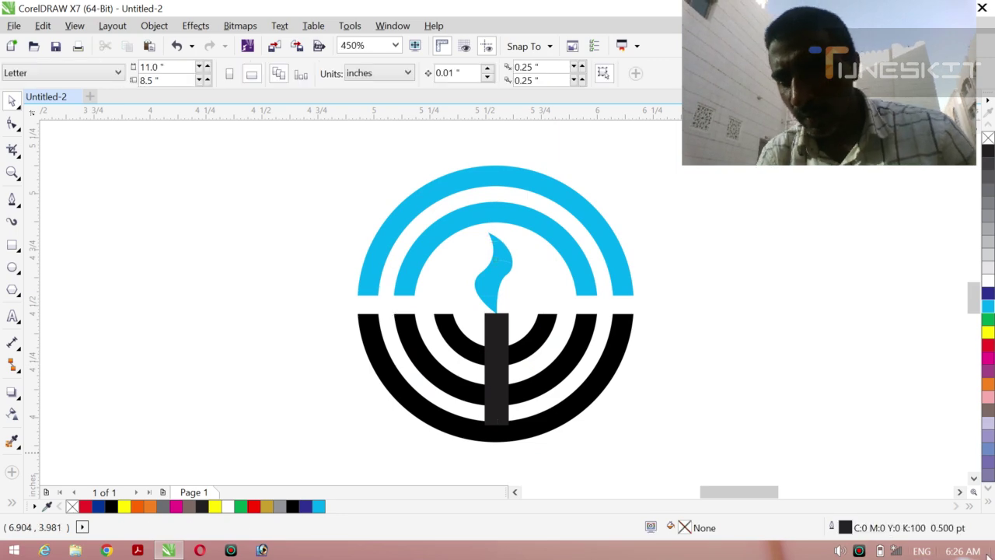
{"action": "left_click", "coordinate": [896, 550]}
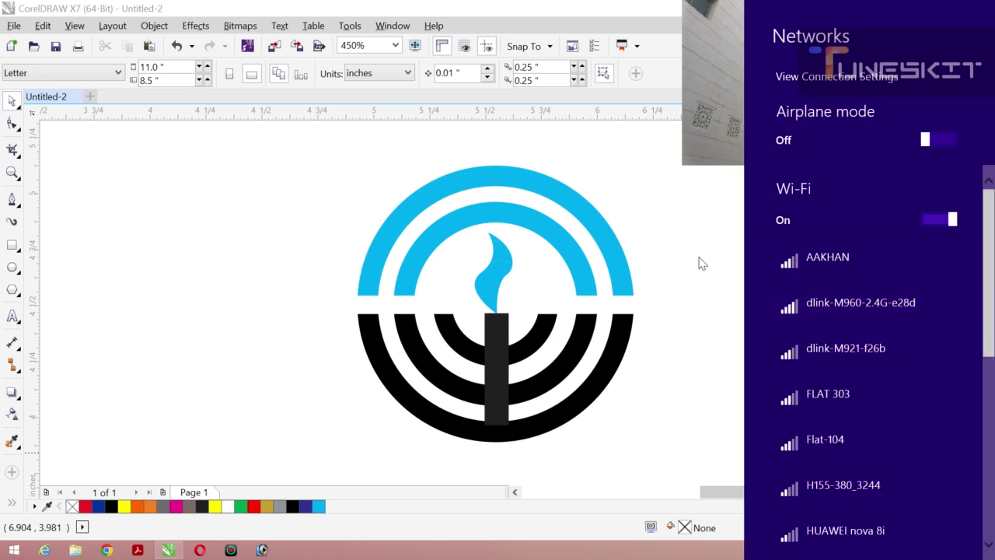
{"action": "left_click", "coordinate": [669, 300]}
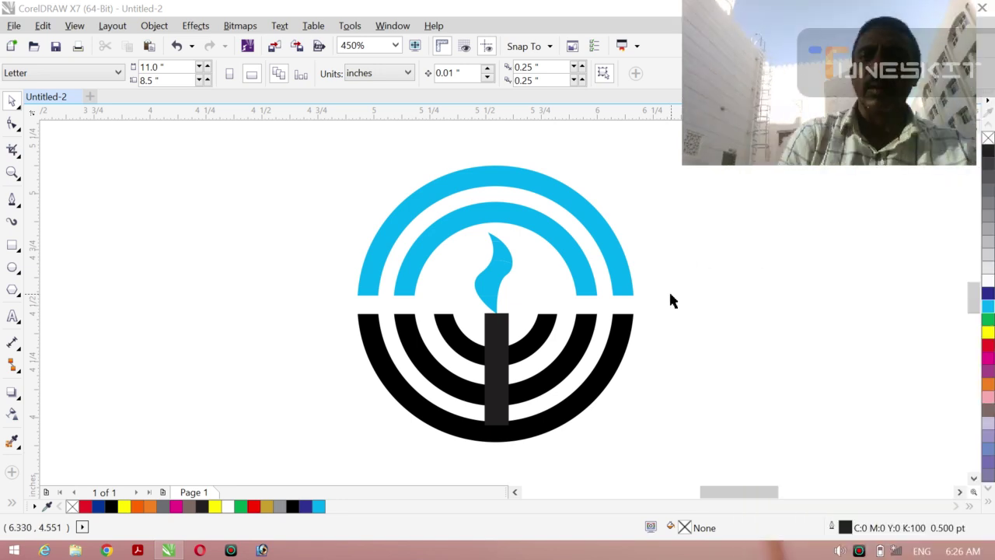